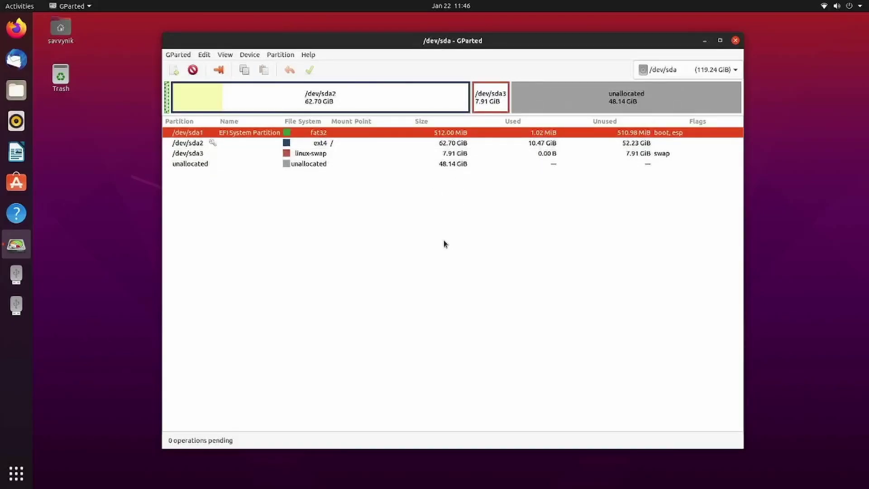
Inspect /dev/sda's root partition sda2, swap sda3 and the unallocated space after it.
{"action": "left_click", "coordinate": [588, 111]}
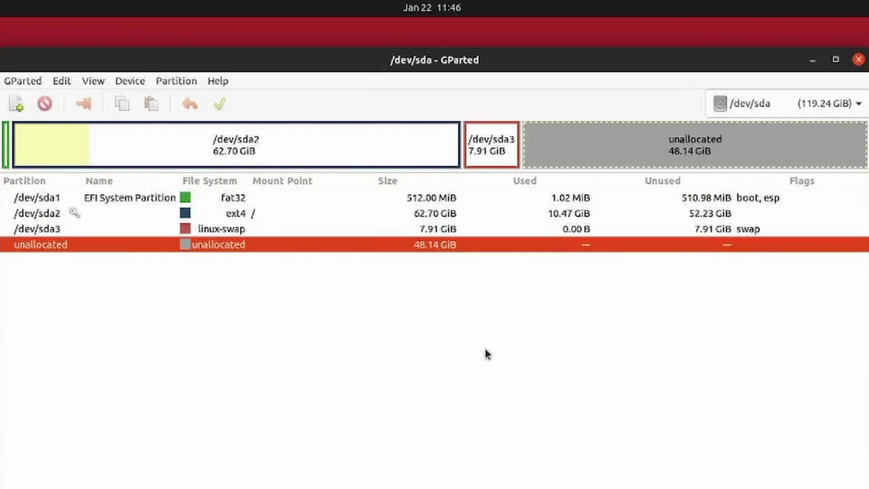
{"action": "left_click", "coordinate": [824, 110]}
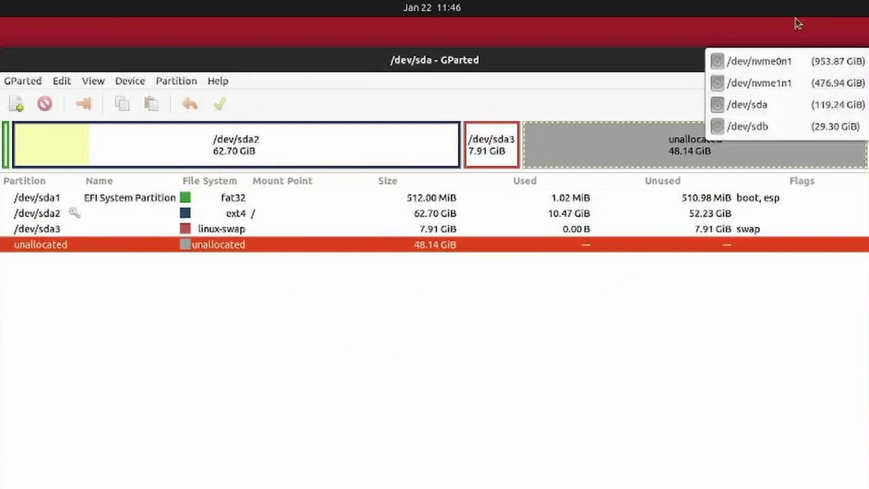
{"action": "left_click", "coordinate": [770, 106]}
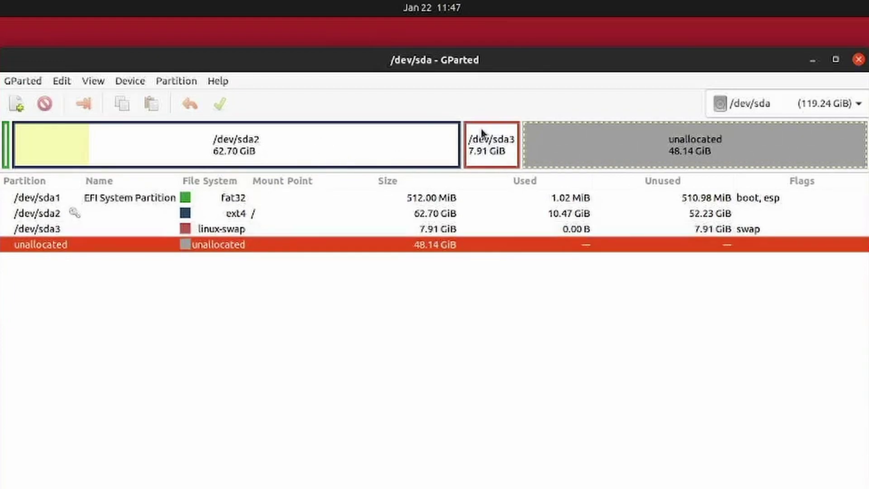
{"action": "left_click", "coordinate": [278, 157]}
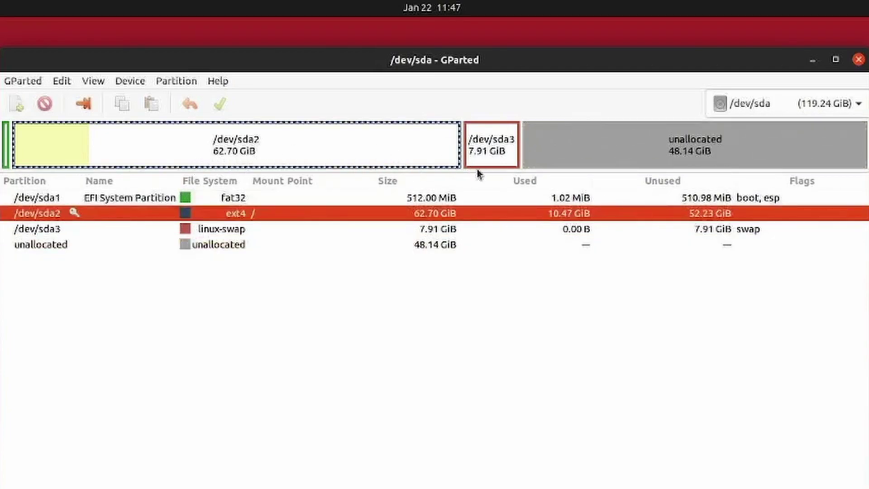
{"action": "left_click", "coordinate": [479, 153]}
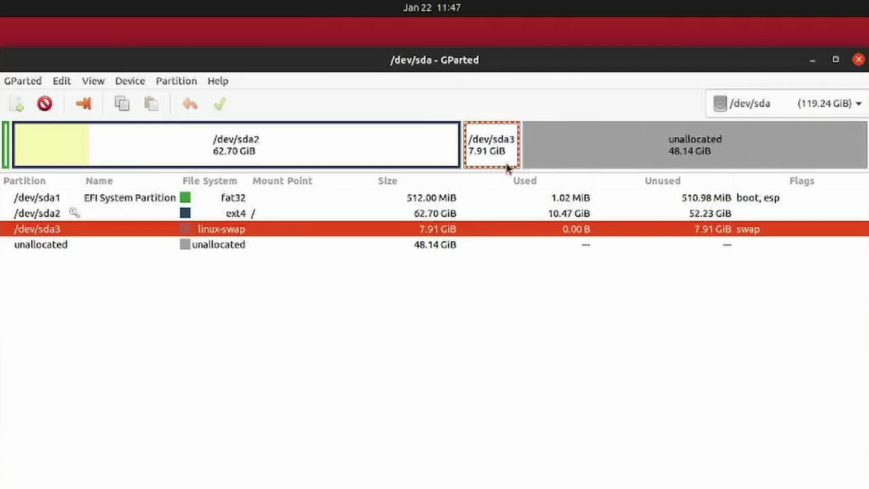
{"action": "left_click", "coordinate": [620, 152]}
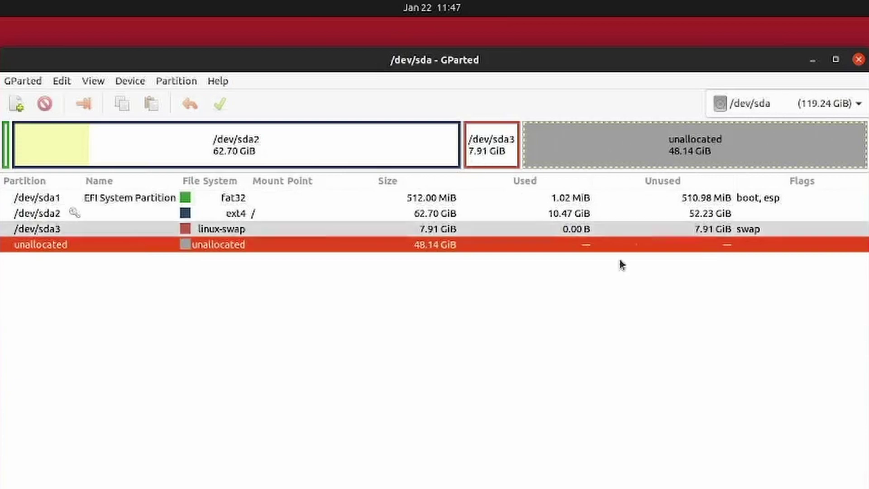
{"action": "left_click", "coordinate": [501, 150]}
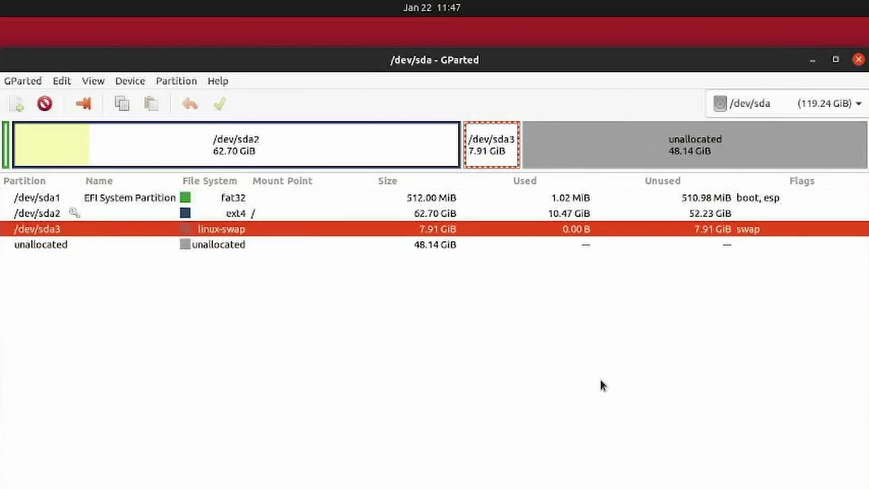
{"action": "left_click", "coordinate": [627, 152]}
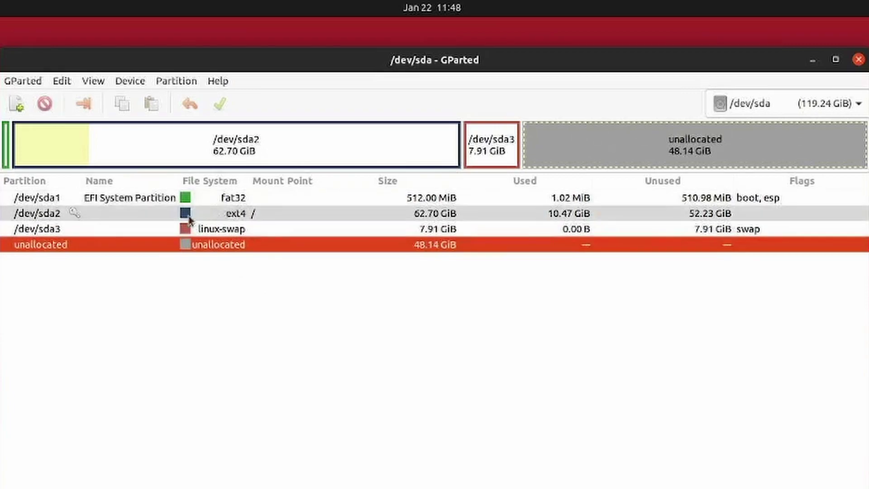
Open the Resize/Move dialog for /dev/sda2 and edit its new size value.
{"action": "left_click", "coordinate": [120, 216]}
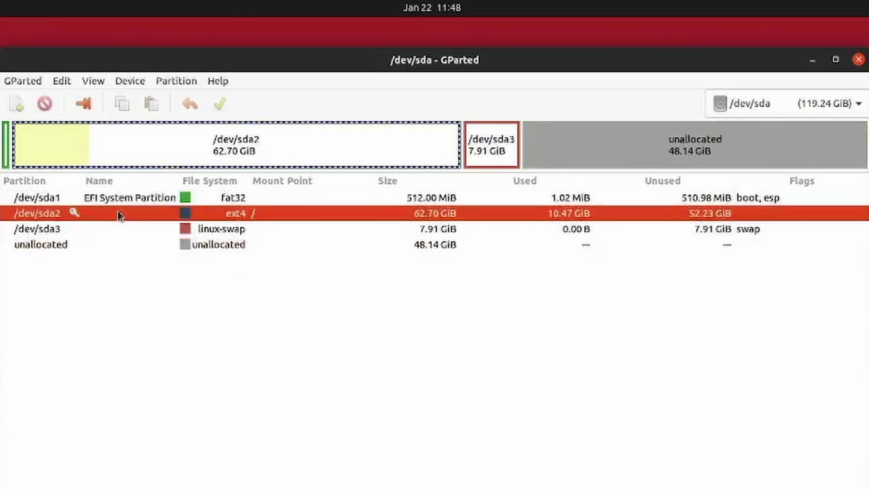
{"action": "right_click", "coordinate": [313, 143]}
{"action": "left_click", "coordinate": [341, 179]}
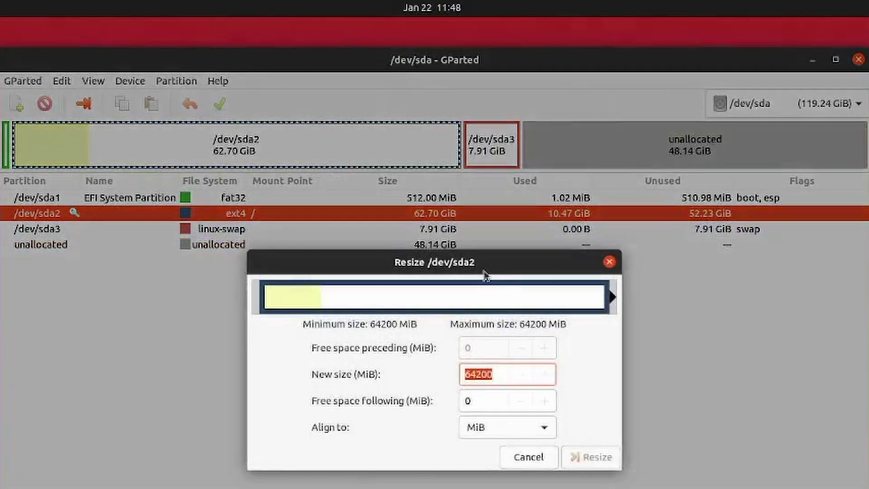
{"action": "left_click", "coordinate": [486, 374]}
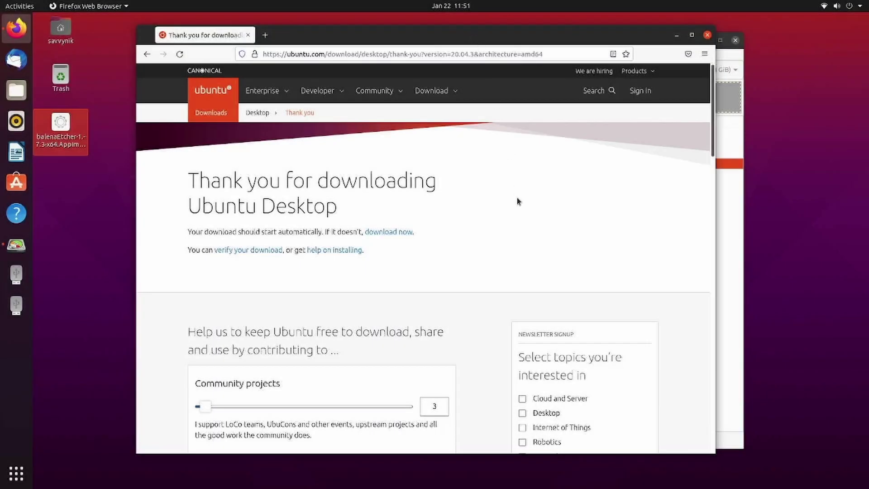
{"action": "scroll", "coordinate": [466, 204], "scroll_direction": "down", "scroll_amount": 2}
{"action": "scroll", "coordinate": [479, 215], "scroll_direction": "up", "scroll_amount": 2}
Save the Ubuntu 20.04.3 desktop ISO as a download in Firefox.
{"action": "left_click", "coordinate": [398, 233]}
{"action": "left_click", "coordinate": [335, 281]}
{"action": "left_click", "coordinate": [497, 325]}
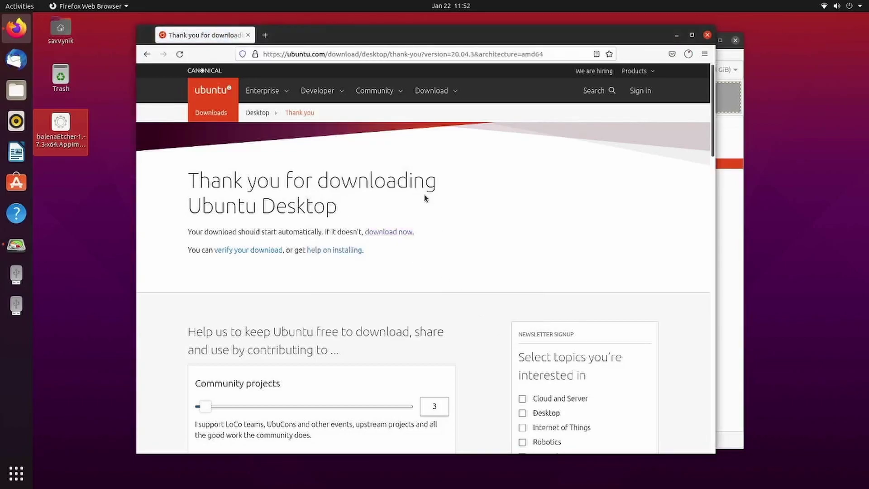
Hide the browser and launch balenaEtcher from its desktop AppImage.
{"action": "key", "text": "super+h"}
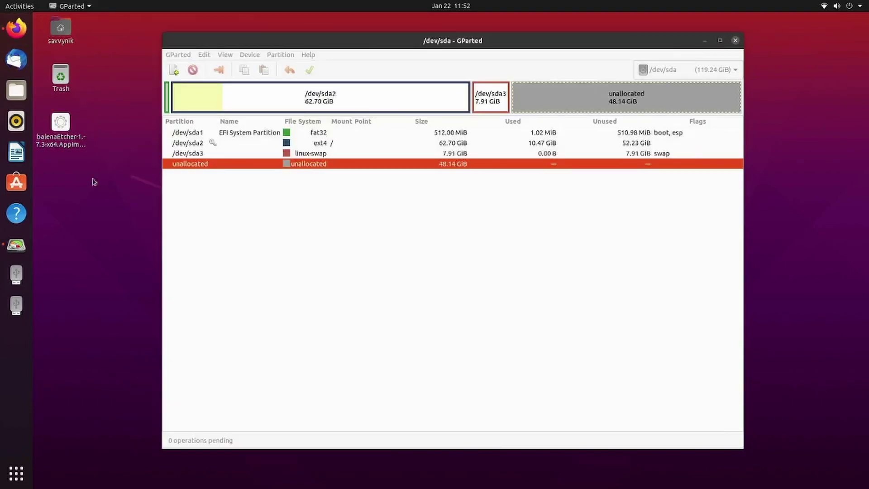
{"action": "left_click", "coordinate": [61, 129]}
{"action": "right_click", "coordinate": [60, 129]}
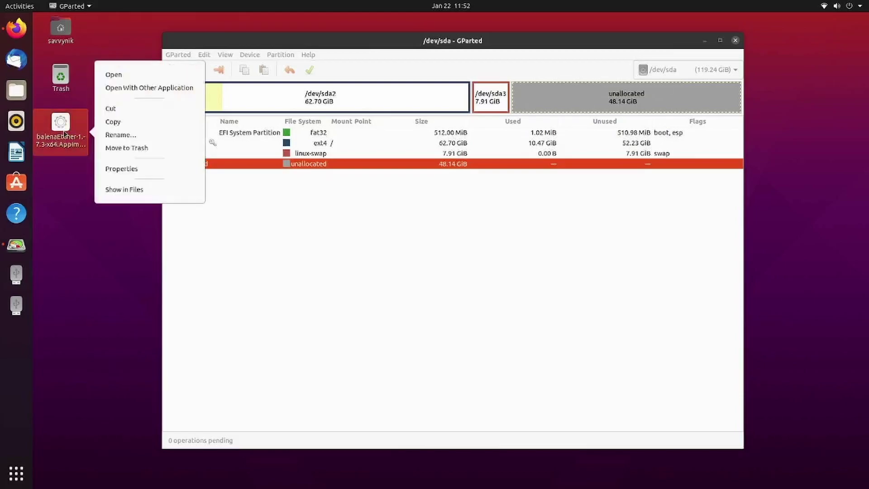
{"action": "left_click", "coordinate": [126, 75]}
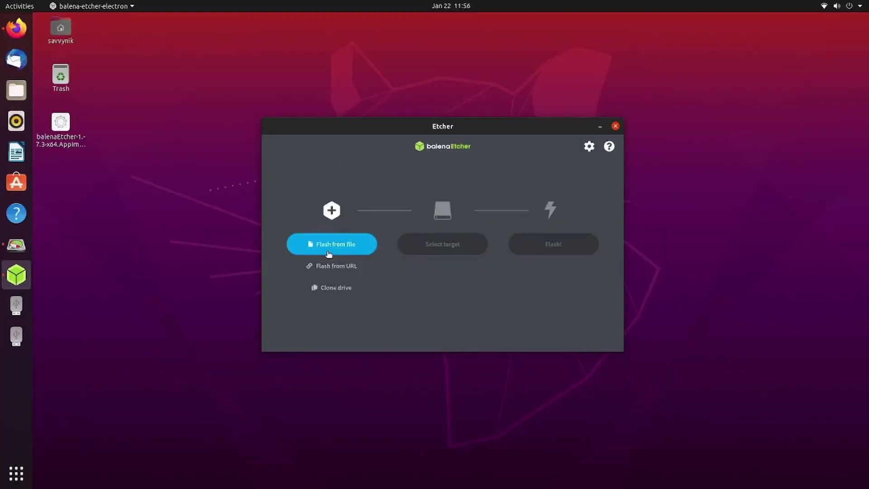
Pick ubuntu-20.04.3-desktop-amd64.iso from the Downloads folder as the image to flash.
{"action": "left_click", "coordinate": [349, 244]}
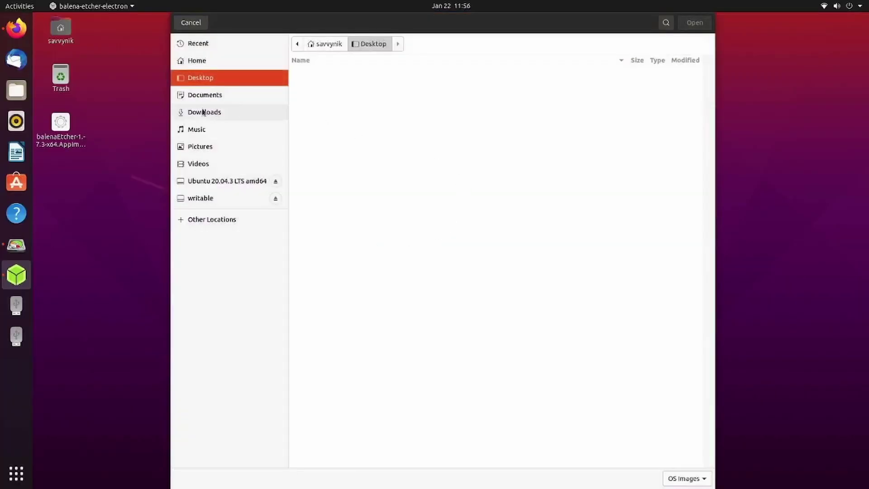
{"action": "left_click", "coordinate": [203, 111]}
{"action": "left_click", "coordinate": [365, 84]}
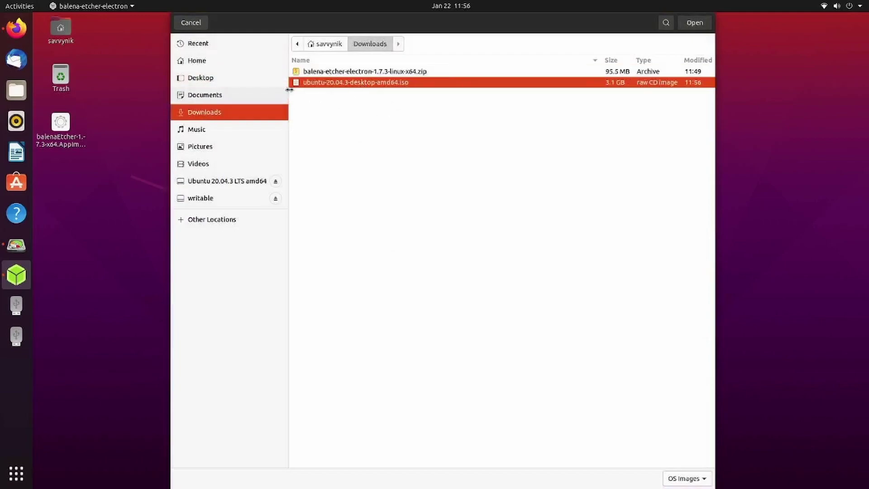
Flash the Ubuntu ISO onto the /dev/sdb USB drive, then close Etcher.
{"action": "double_click", "coordinate": [382, 86]}
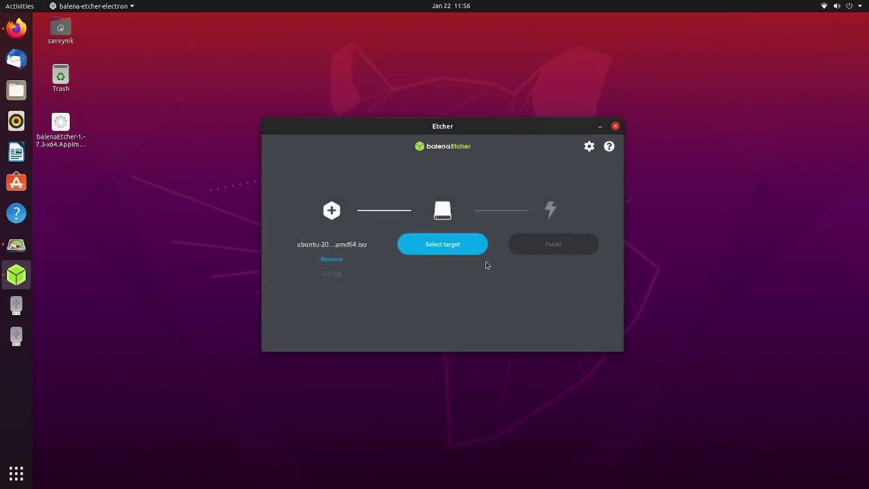
{"action": "left_click", "coordinate": [452, 249]}
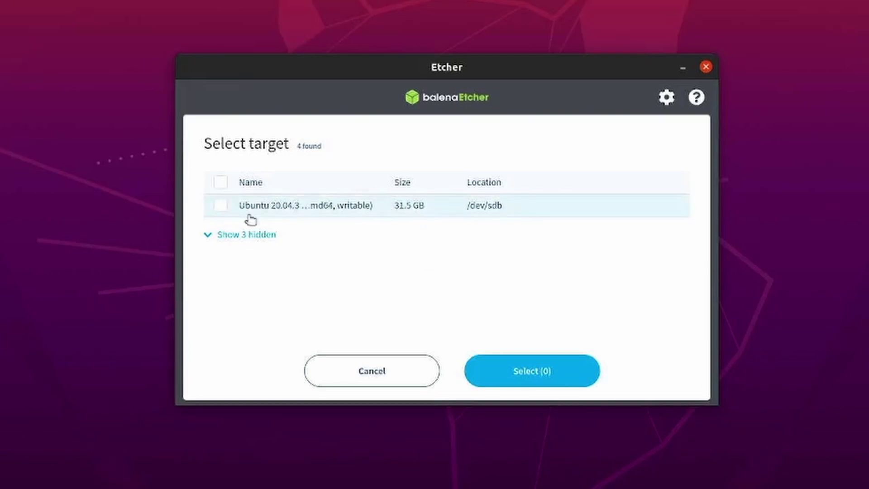
{"action": "left_click", "coordinate": [220, 206]}
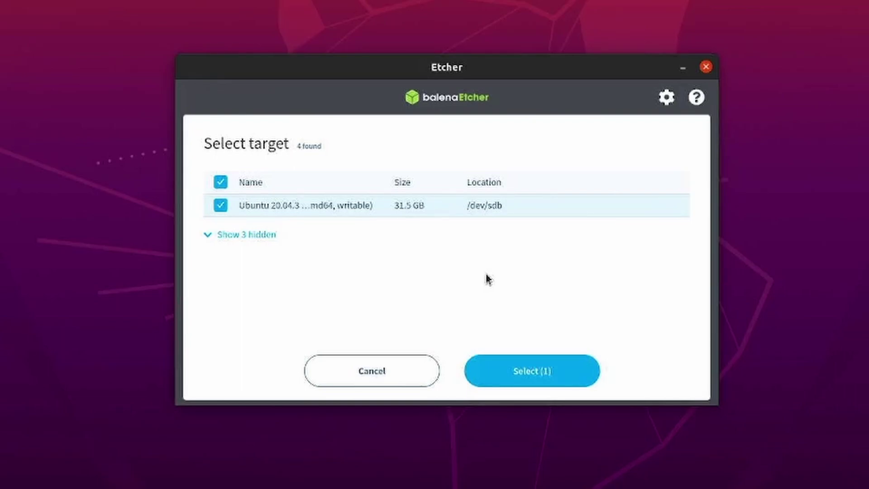
{"action": "left_click", "coordinate": [529, 369]}
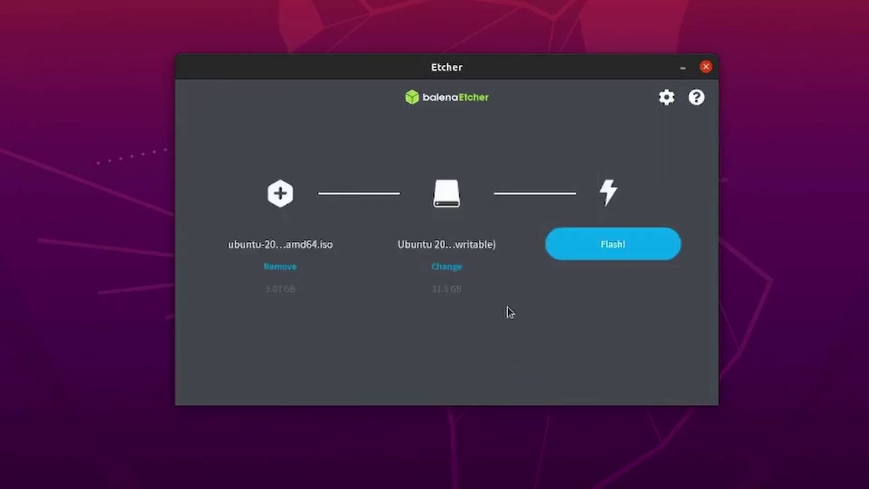
{"action": "left_click", "coordinate": [610, 253]}
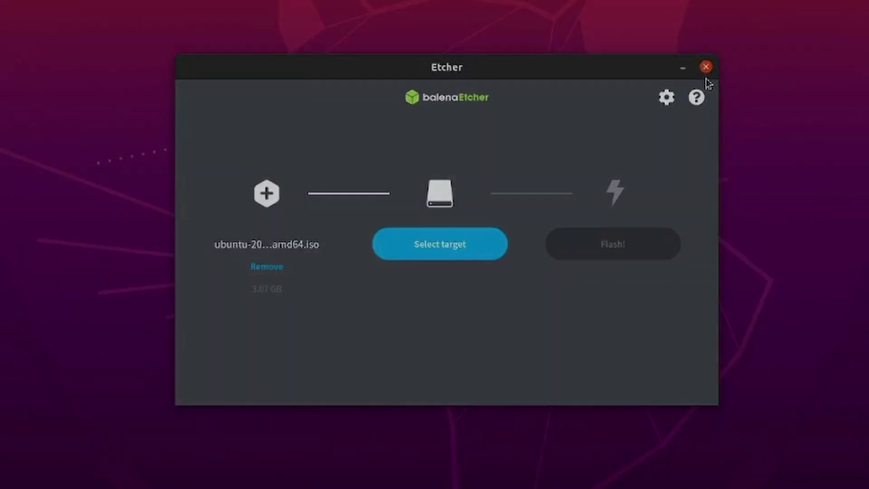
{"action": "left_click", "coordinate": [705, 68]}
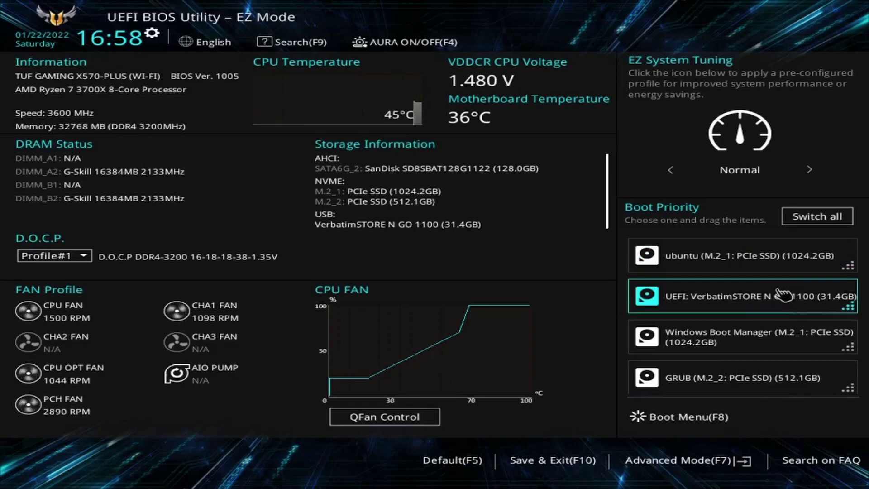
Put the Verbatim USB drive first in boot priority and reach the Advanced Mode boot options.
{"action": "left_click_drag", "start_coordinate": [774, 302], "coordinate": [742, 272]}
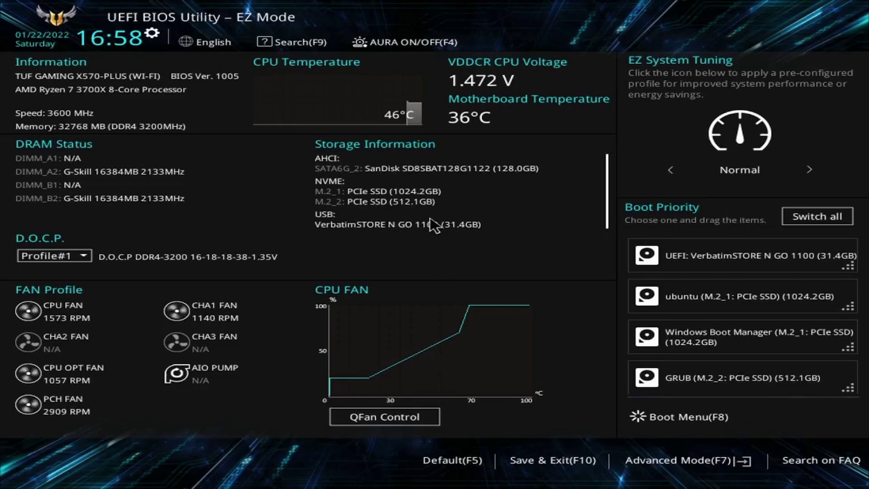
{"action": "key", "text": "F7"}
{"action": "key", "text": "Right"}
{"action": "key", "text": "Right"}
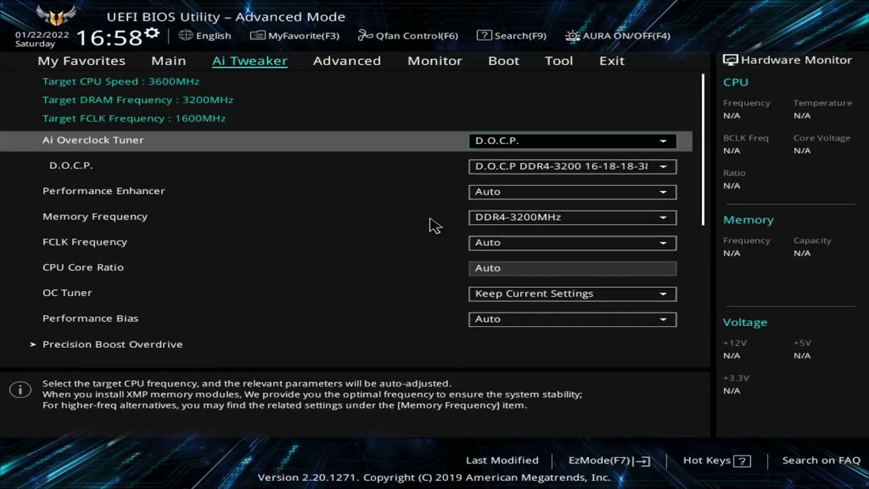
{"action": "key", "text": "Right"}
{"action": "key", "text": "Right"}
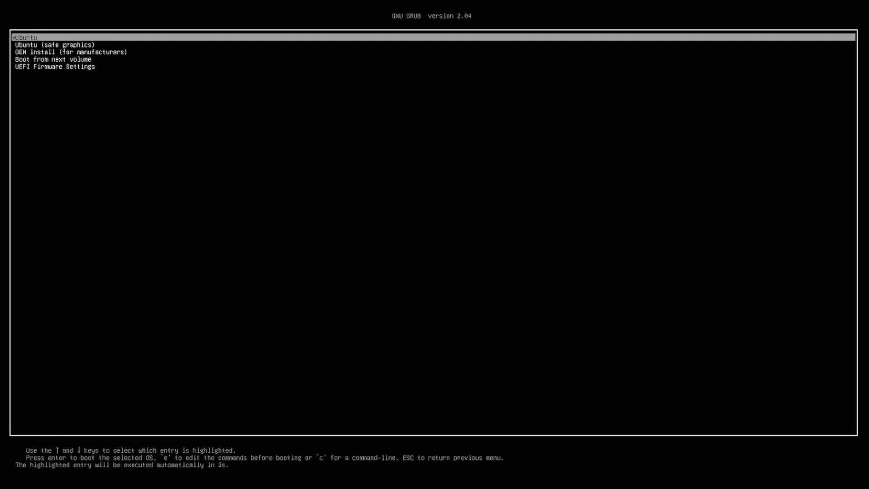
Boot the standard Ubuntu GRUB entry and start the live session with Try Ubuntu.
{"action": "key", "text": "Down"}
{"action": "key", "text": "Up"}
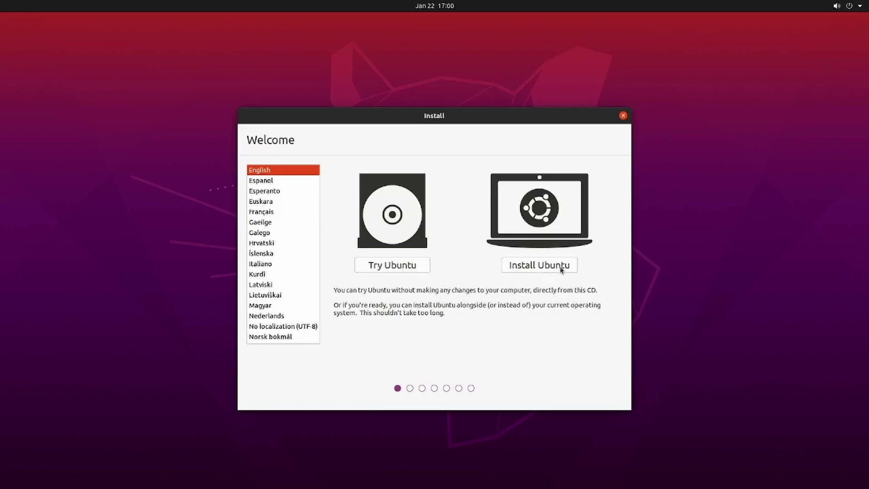
{"action": "left_click", "coordinate": [392, 270]}
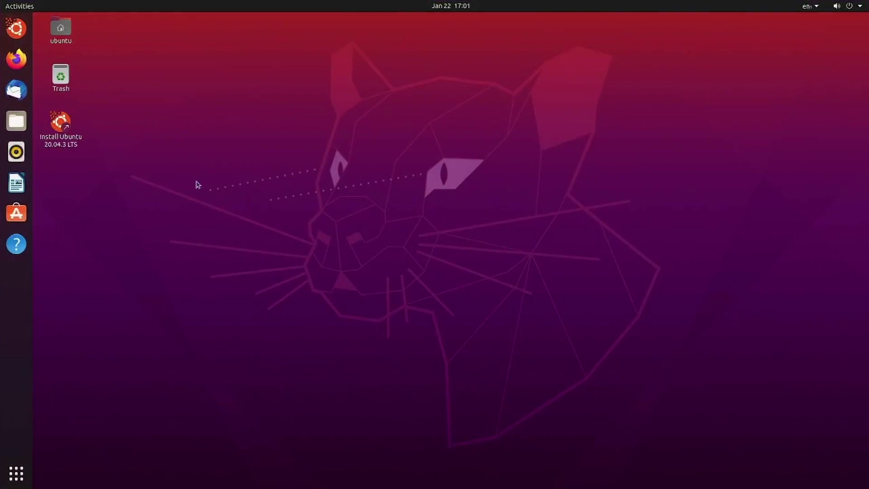
Clear the desktop icon selection and launch Ubuntu Software from the dock.
{"action": "left_click", "coordinate": [56, 162]}
{"action": "left_click_drag", "start_coordinate": [61, 204], "coordinate": [96, 121]}
{"action": "left_click", "coordinate": [163, 138]}
{"action": "left_click", "coordinate": [16, 213]}
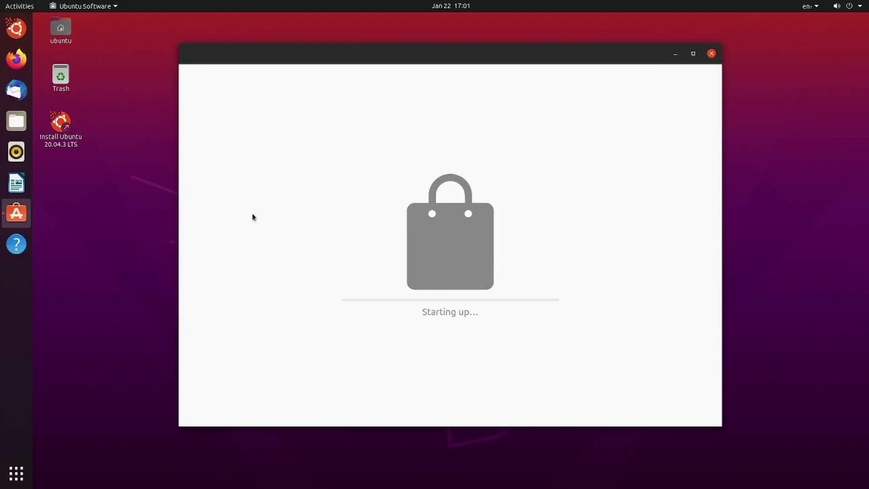
Open Terminal via search, enlarge its text, and enter 'sudo apt install gparted'.
{"action": "key", "text": "super"}
{"action": "type", "text": "ter"}
{"action": "key", "text": "Return"}
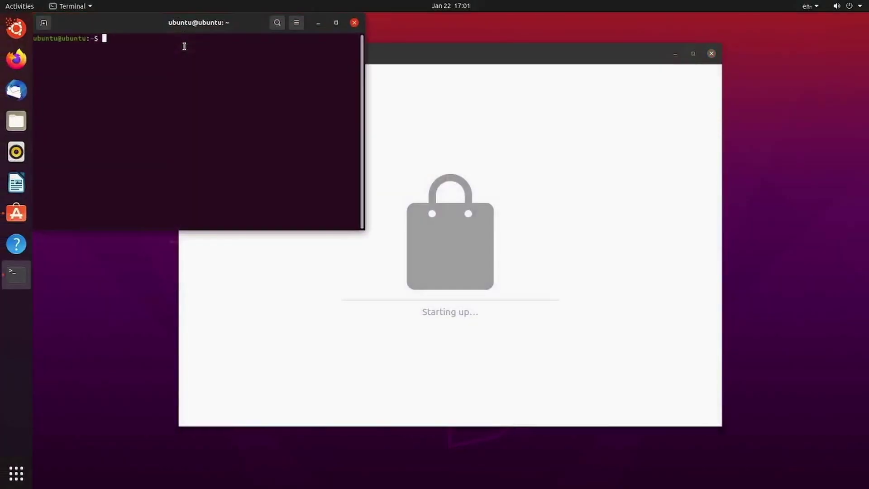
{"action": "key", "text": "ctrl+plus"}
{"action": "key", "text": "ctrl+plus"}
{"action": "key", "text": "ctrl+plus"}
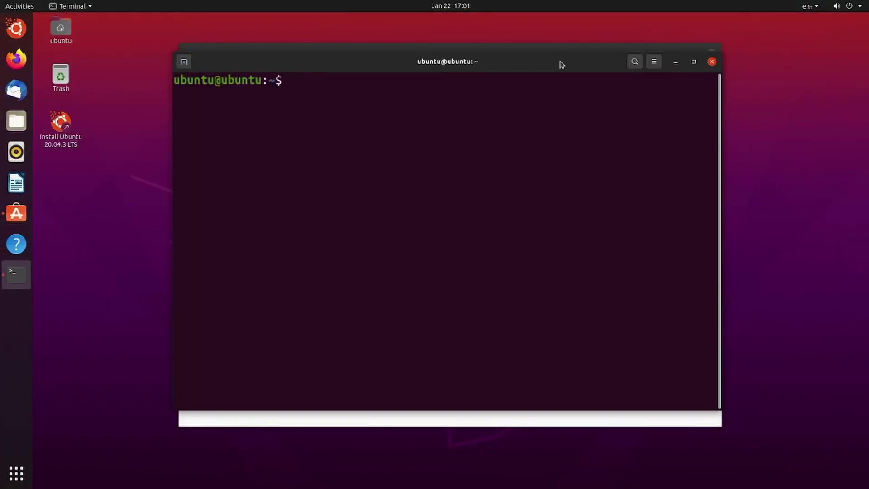
{"action": "type", "text": "sudo apt in"}
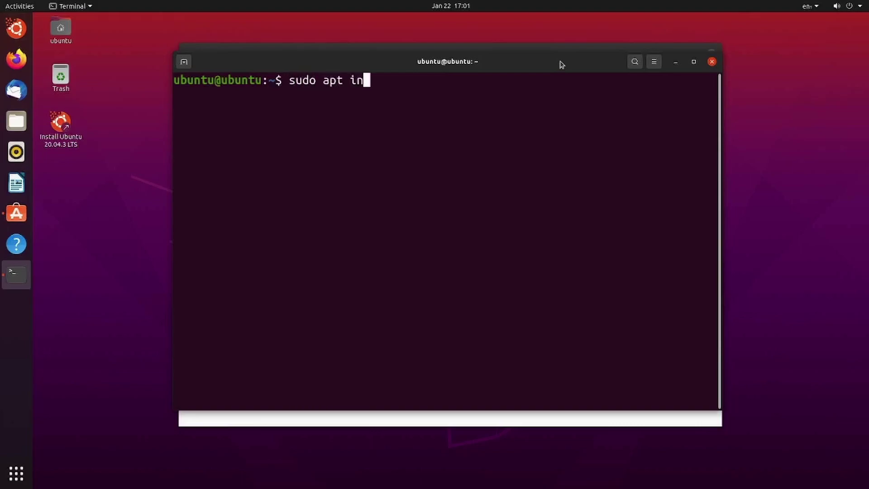
{"action": "type", "text": "stall gparted"}
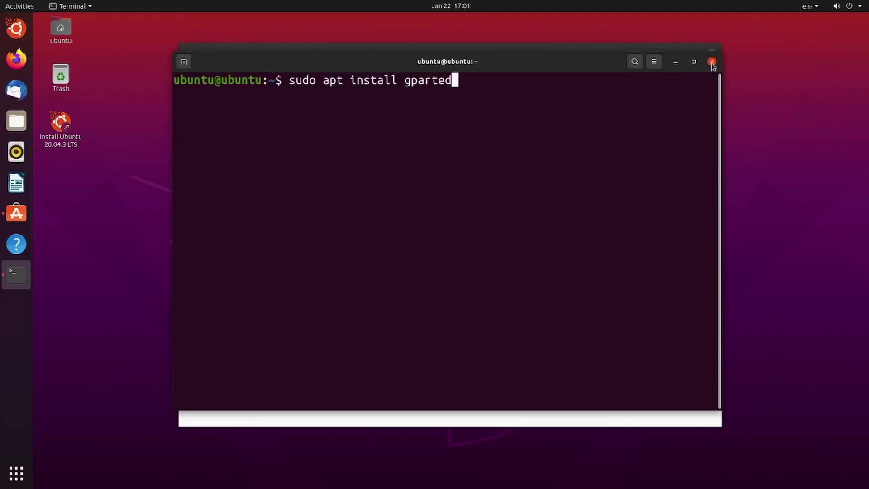
Close the terminal, launch GParted via the 'gparted' search, and enlarge its window.
{"action": "left_click", "coordinate": [712, 62]}
{"action": "key", "text": "super"}
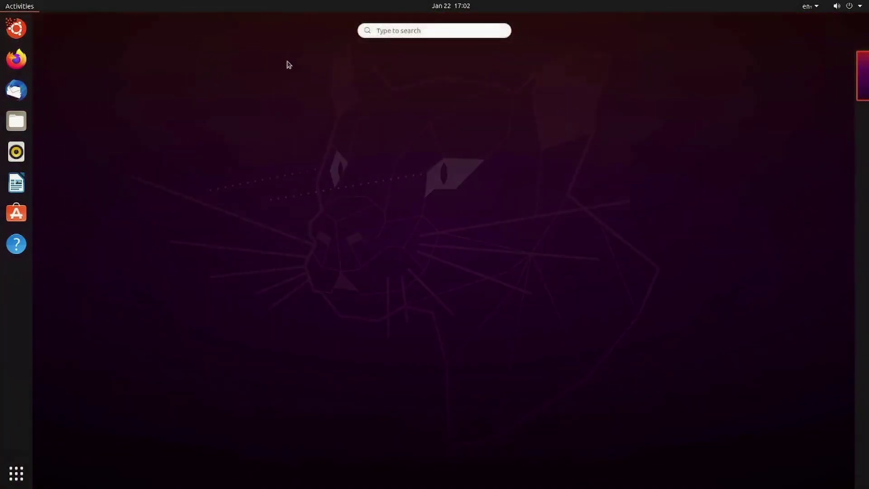
{"action": "type", "text": "gparted"}
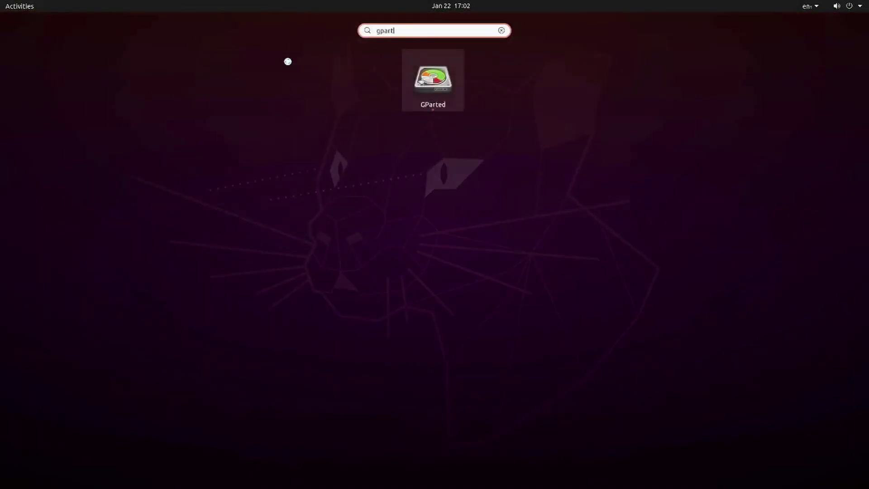
{"action": "key", "text": "Return"}
{"action": "left_click_drag", "start_coordinate": [618, 300], "coordinate": [821, 414]}
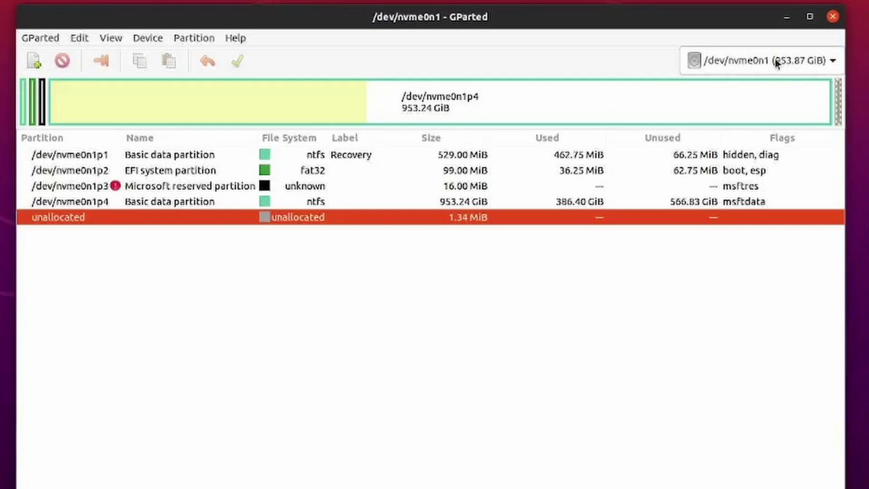
Switch GParted to /dev/sda and review sda2, the sda3 swap and the unallocated space.
{"action": "left_click", "coordinate": [775, 63]}
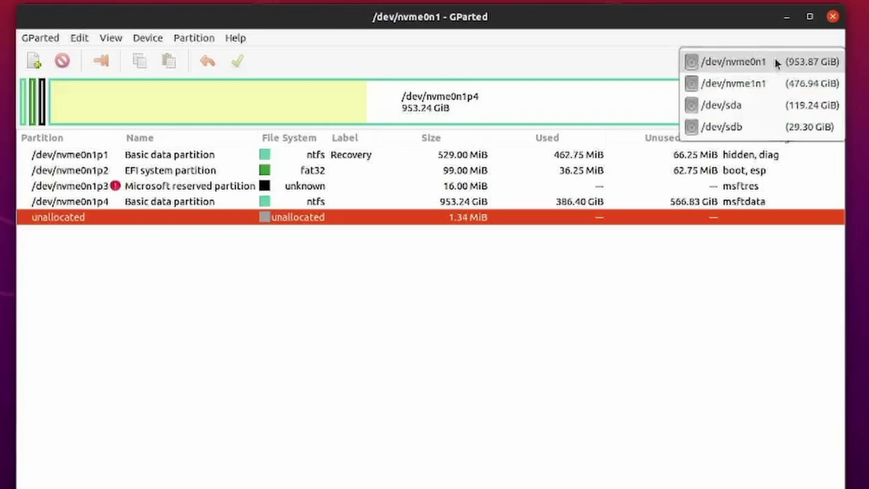
{"action": "left_click", "coordinate": [760, 108]}
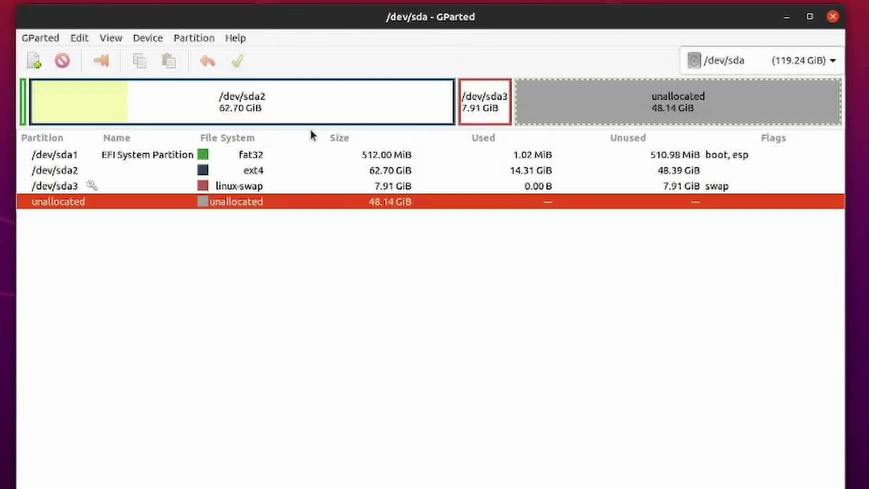
{"action": "left_click", "coordinate": [232, 96]}
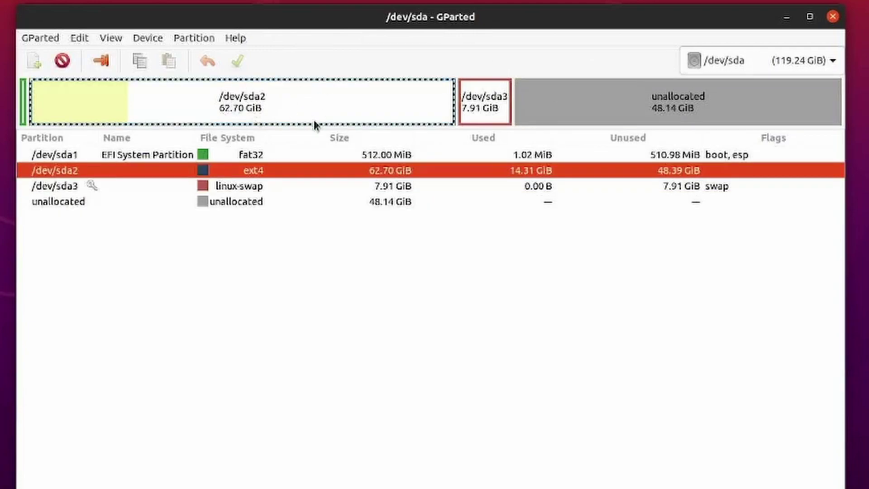
{"action": "left_click", "coordinate": [490, 105]}
{"action": "left_click", "coordinate": [733, 103]}
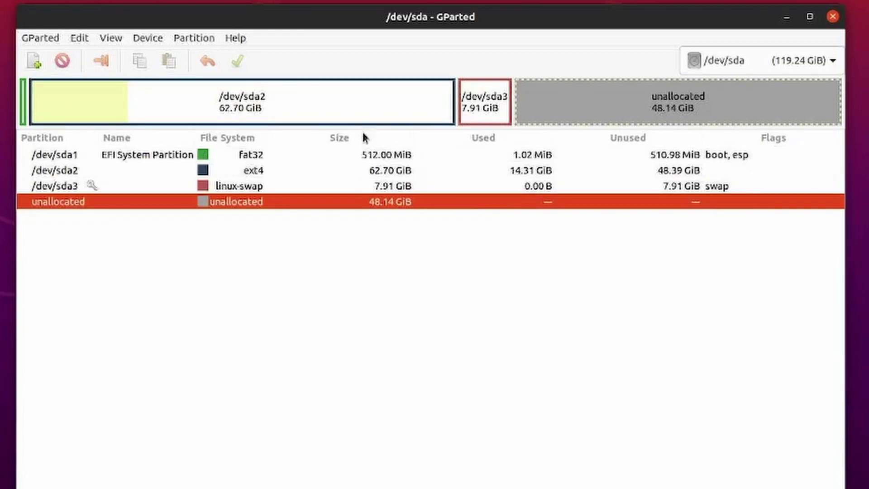
{"action": "left_click", "coordinate": [397, 116]}
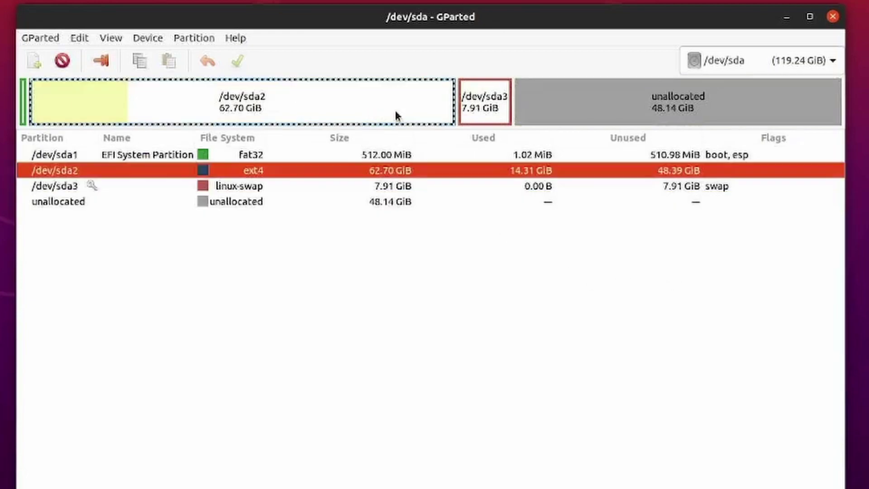
{"action": "right_click", "coordinate": [306, 171]}
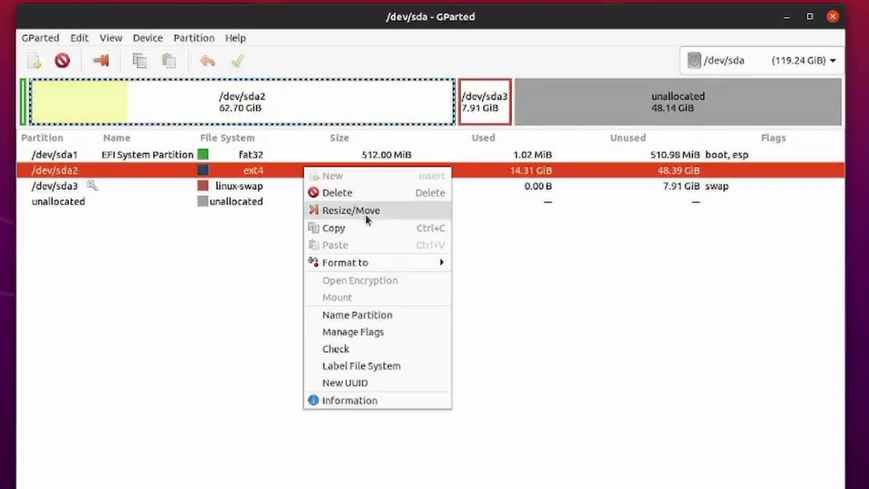
{"action": "left_click", "coordinate": [392, 208]}
{"action": "left_click_drag", "start_coordinate": [605, 207], "coordinate": [796, 213]}
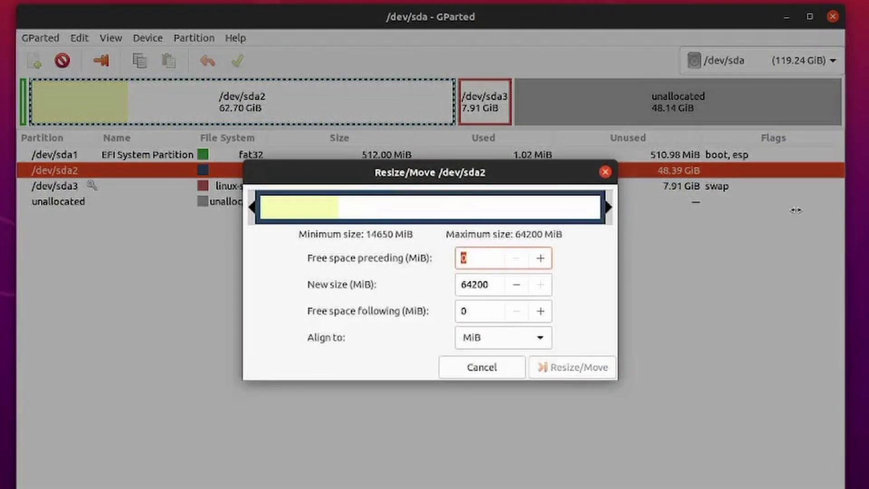
{"action": "left_click", "coordinate": [500, 365]}
{"action": "key", "text": "Up"}
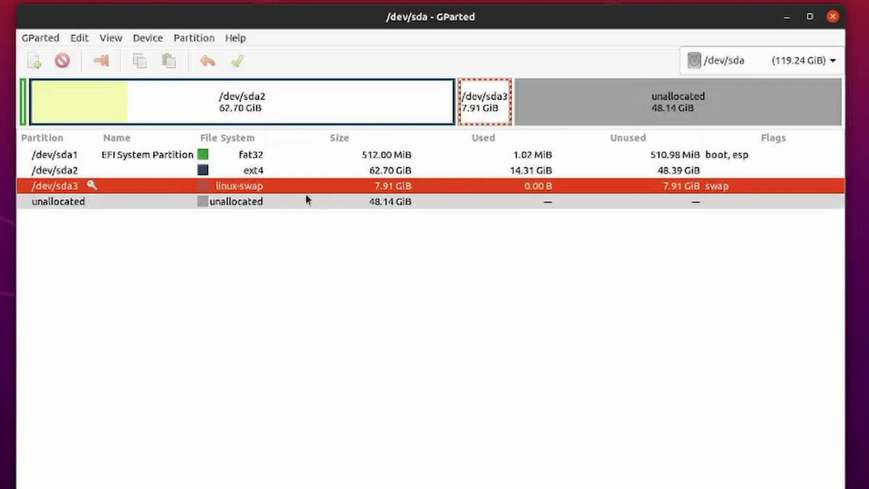
Turn swap off on the /dev/sda3 partition.
{"action": "right_click", "coordinate": [246, 198]}
{"action": "key", "text": "Escape"}
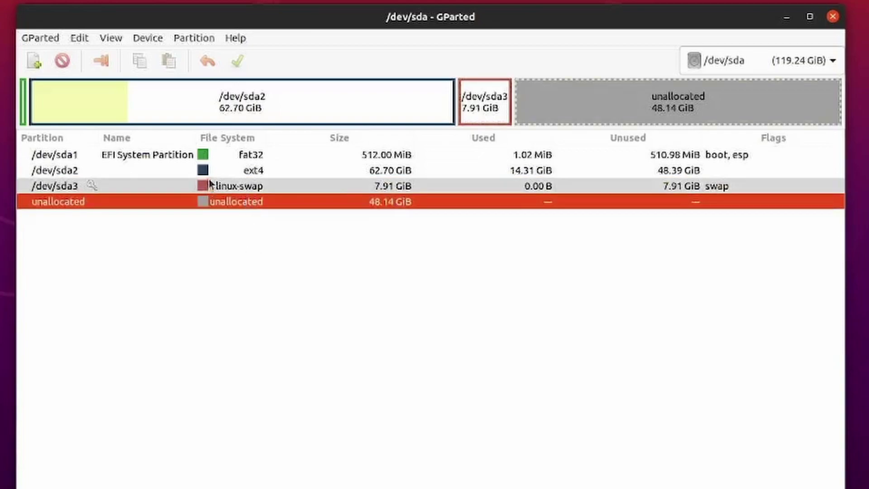
{"action": "left_click", "coordinate": [291, 189]}
{"action": "right_click", "coordinate": [292, 191]}
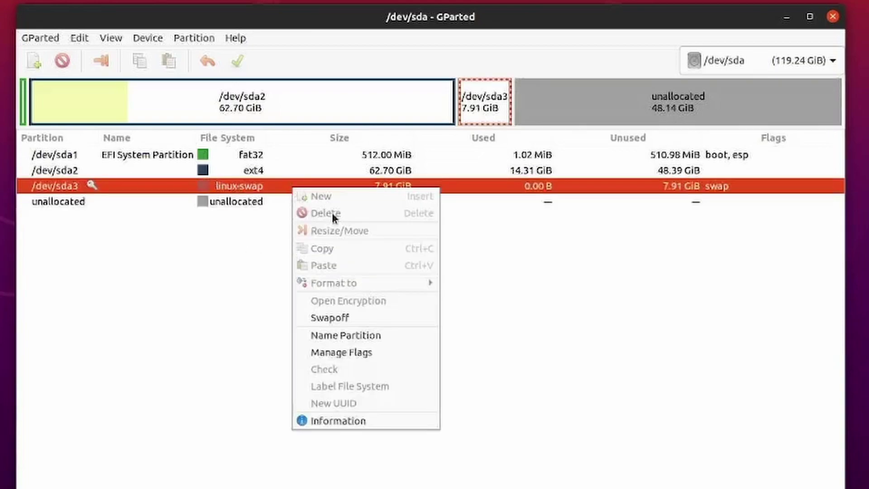
{"action": "left_click", "coordinate": [370, 317]}
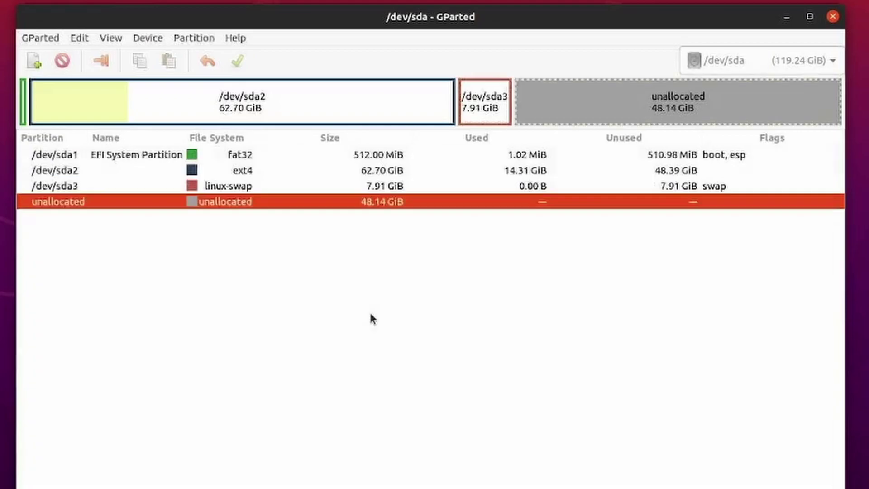
Open the Resize/Move dialog for /dev/sda3.
{"action": "left_click", "coordinate": [291, 190]}
{"action": "right_click", "coordinate": [291, 190]}
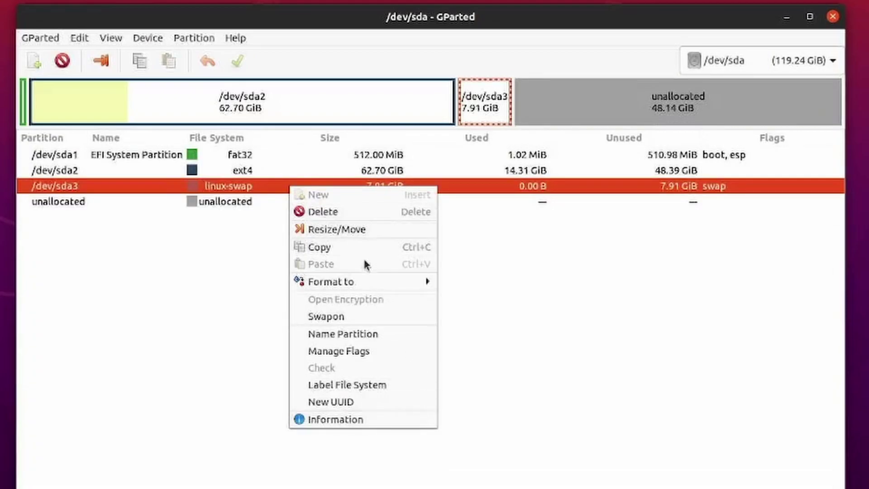
{"action": "left_click", "coordinate": [375, 228]}
Queue the /dev/sda3 swap move toward the disk's end, accept the warning, and check the new layout.
{"action": "left_click_drag", "start_coordinate": [291, 219], "coordinate": [602, 216]}
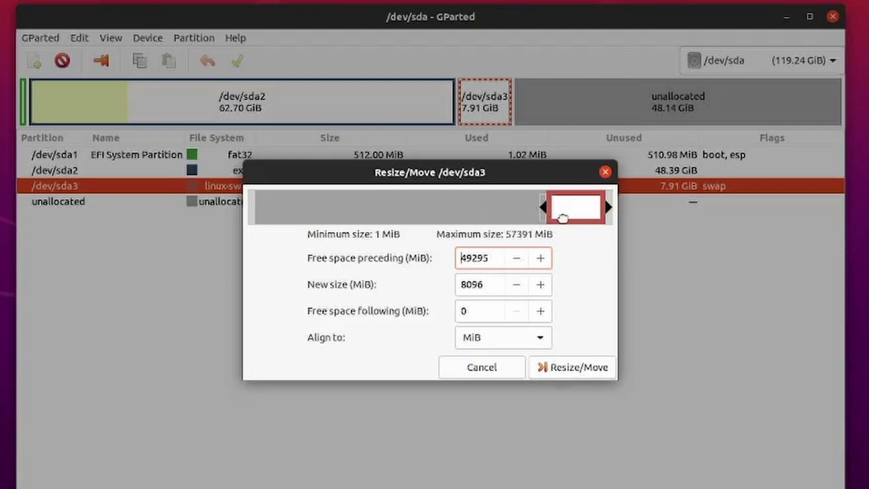
{"action": "left_click_drag", "start_coordinate": [565, 206], "coordinate": [587, 229]}
{"action": "left_click", "coordinate": [575, 366]}
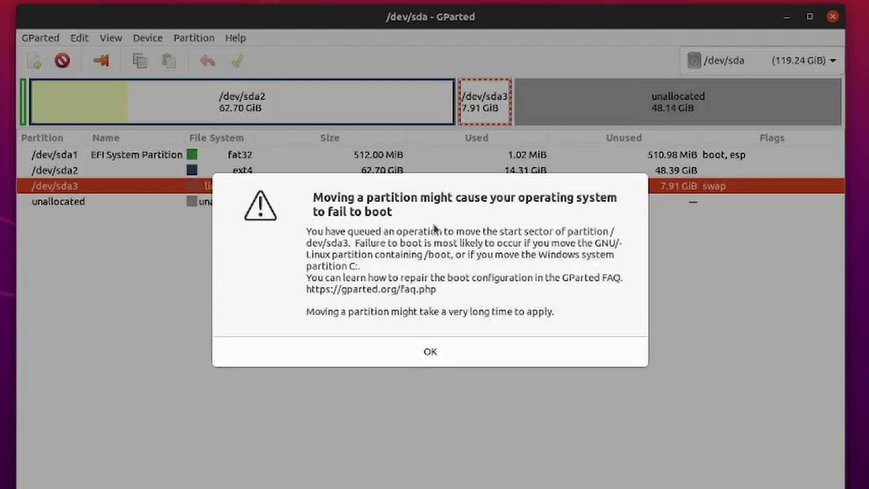
{"action": "left_click", "coordinate": [435, 355]}
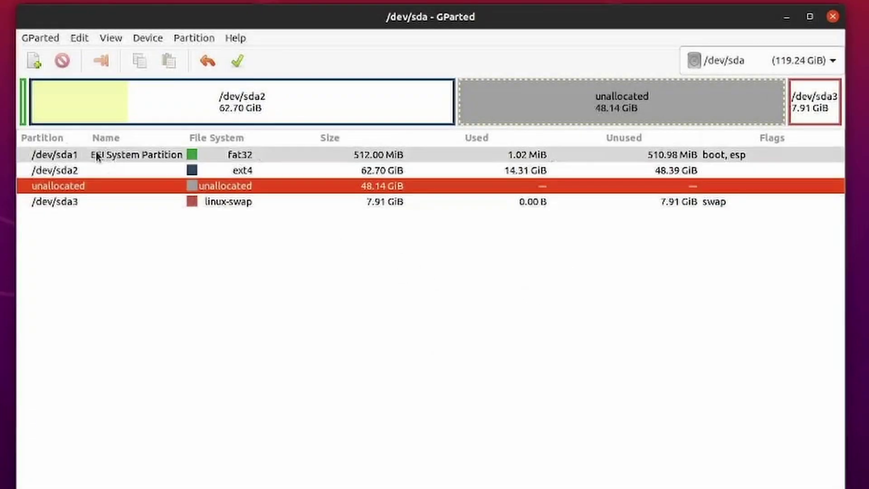
{"action": "left_click", "coordinate": [110, 155]}
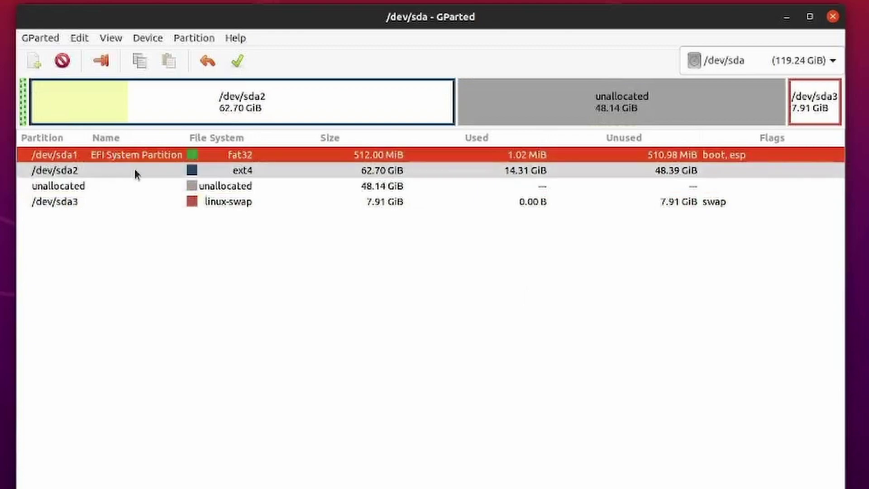
{"action": "left_click", "coordinate": [122, 186]}
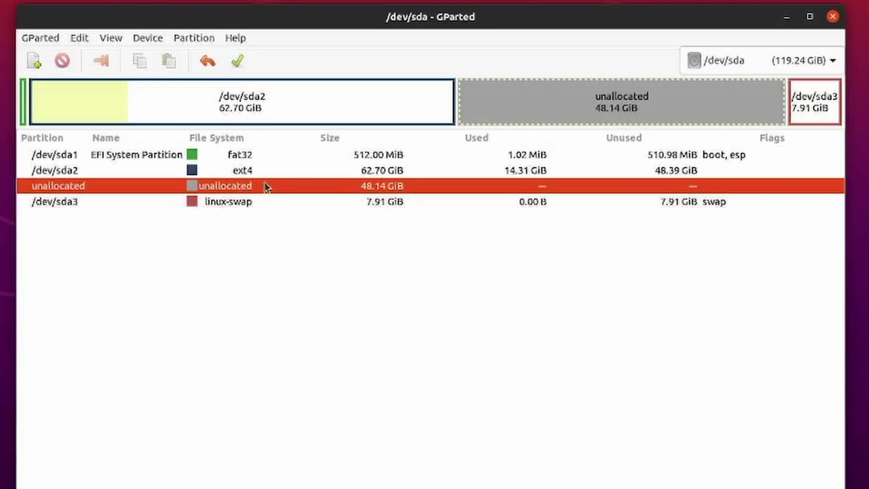
{"action": "left_click", "coordinate": [820, 107]}
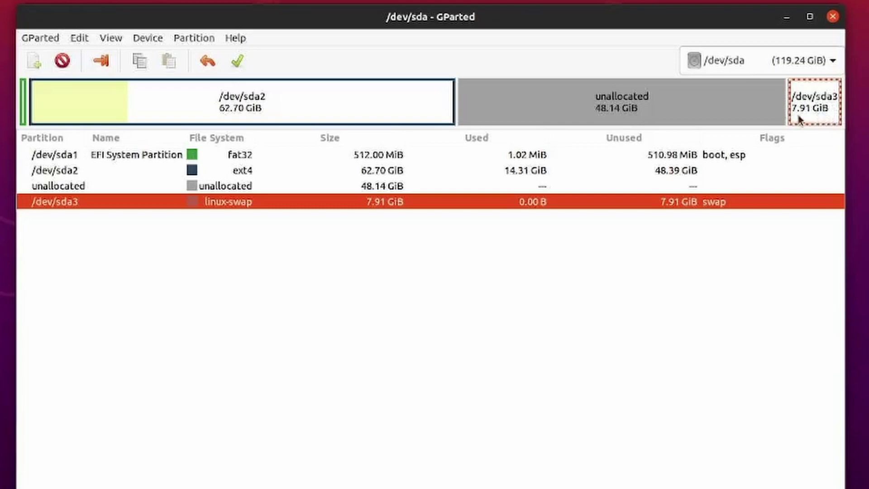
{"action": "right_click", "coordinate": [236, 205]}
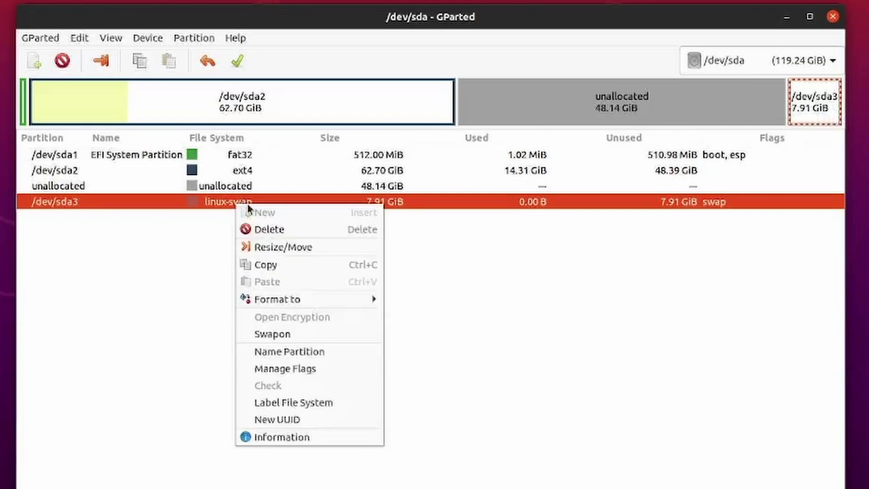
{"action": "left_click", "coordinate": [269, 229]}
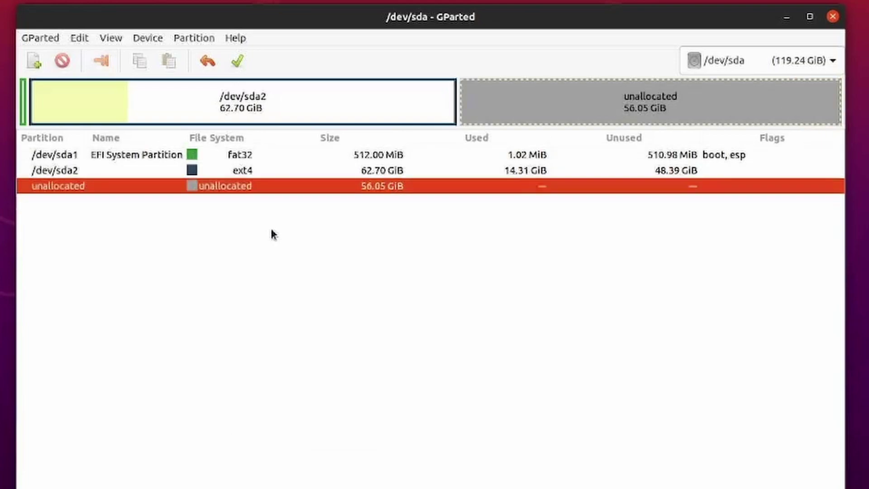
{"action": "left_click", "coordinate": [207, 61]}
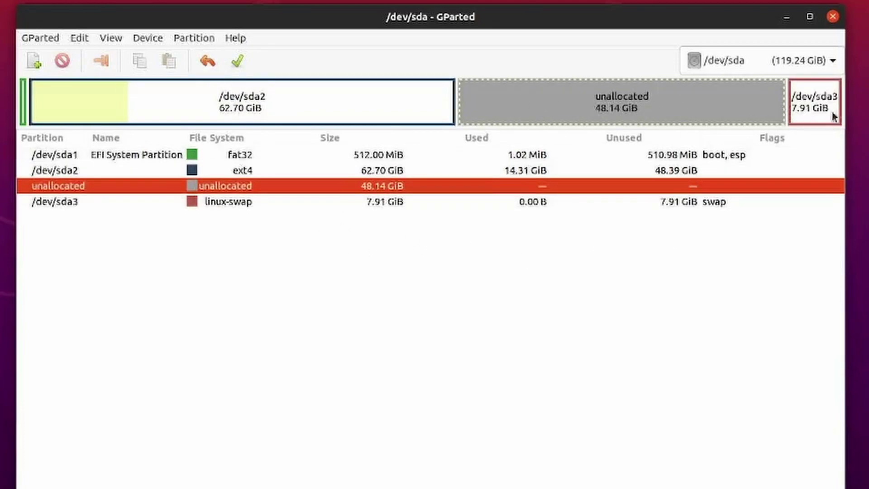
{"action": "left_click", "coordinate": [247, 206]}
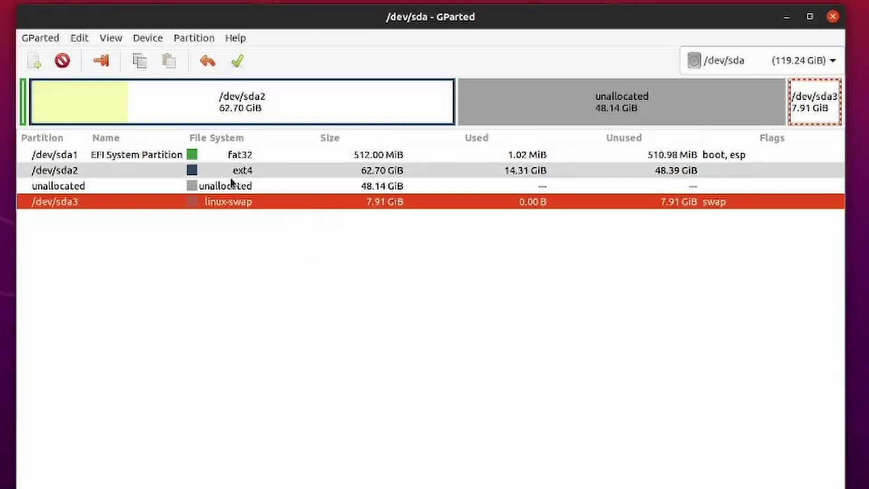
Resize /dev/sda2 to its maximum 113495 MiB (110.83 GiB) over the unallocated space.
{"action": "left_click", "coordinate": [266, 192]}
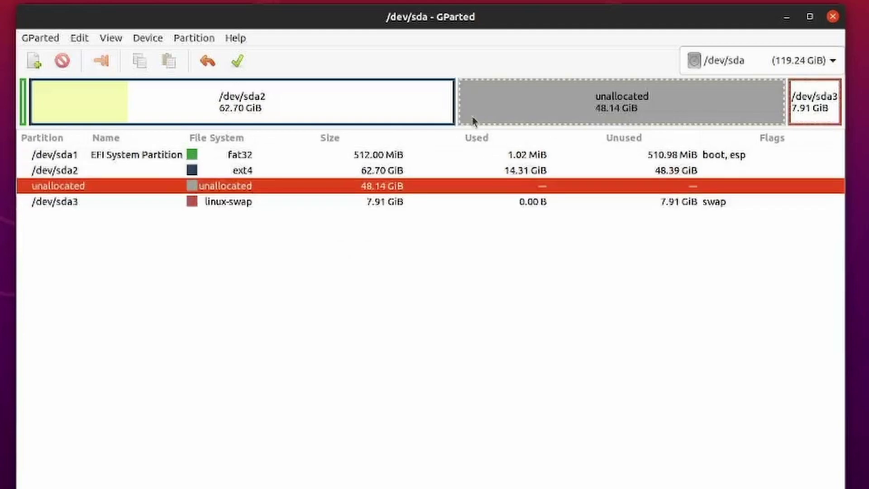
{"action": "left_click", "coordinate": [317, 123]}
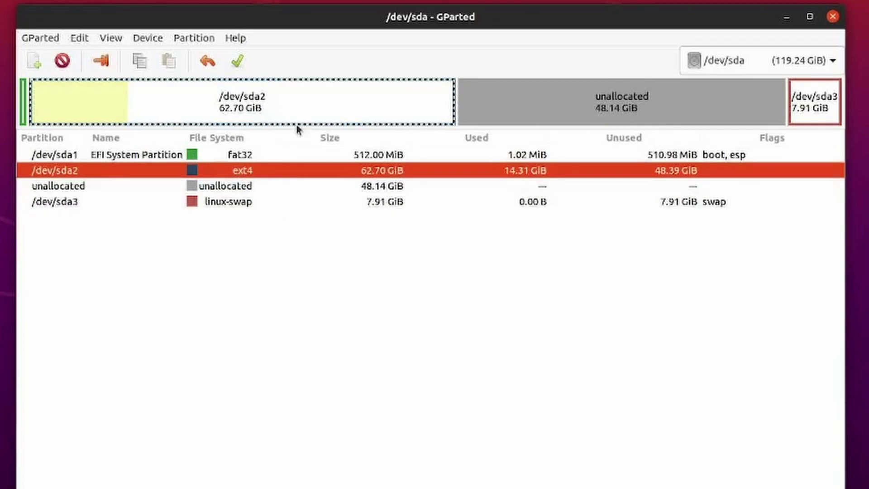
{"action": "left_click", "coordinate": [487, 91]}
{"action": "left_click", "coordinate": [392, 95]}
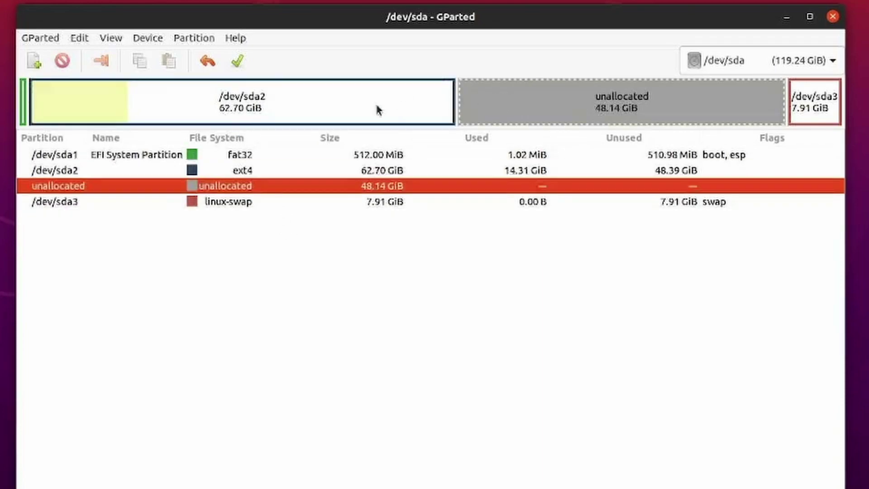
{"action": "left_click", "coordinate": [378, 110]}
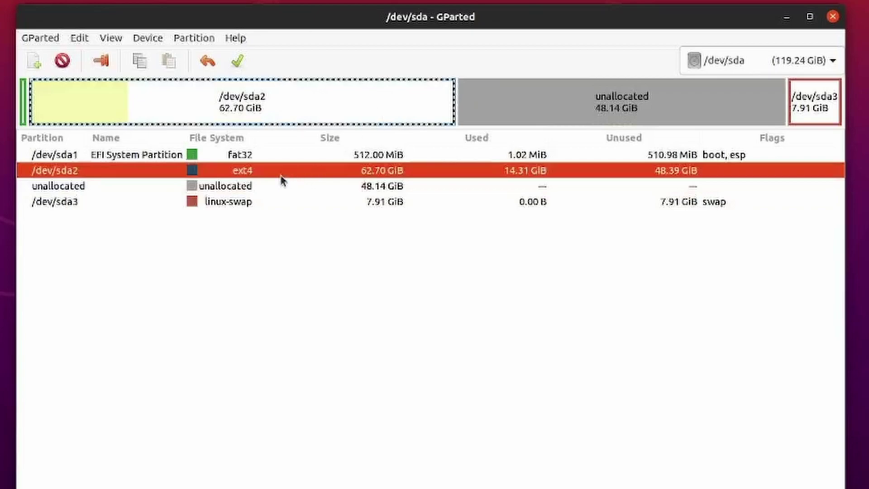
{"action": "right_click", "coordinate": [281, 179]}
{"action": "left_click", "coordinate": [344, 222]}
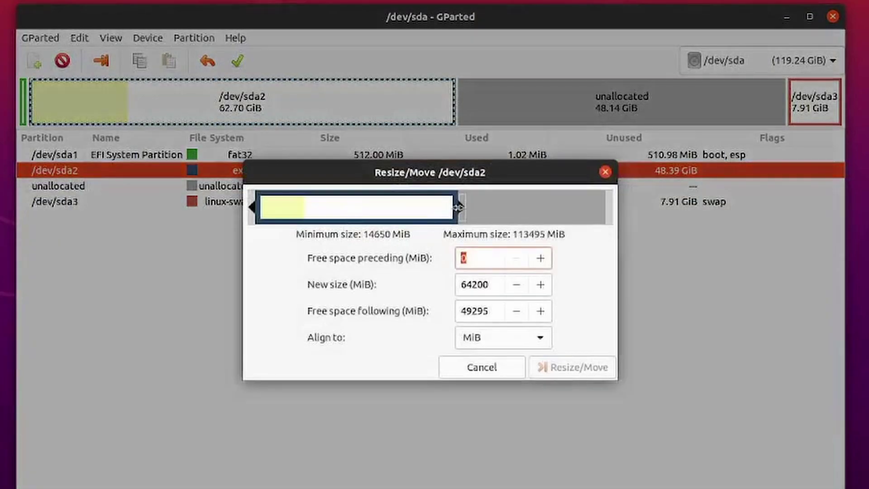
{"action": "left_click_drag", "start_coordinate": [459, 204], "coordinate": [572, 221]}
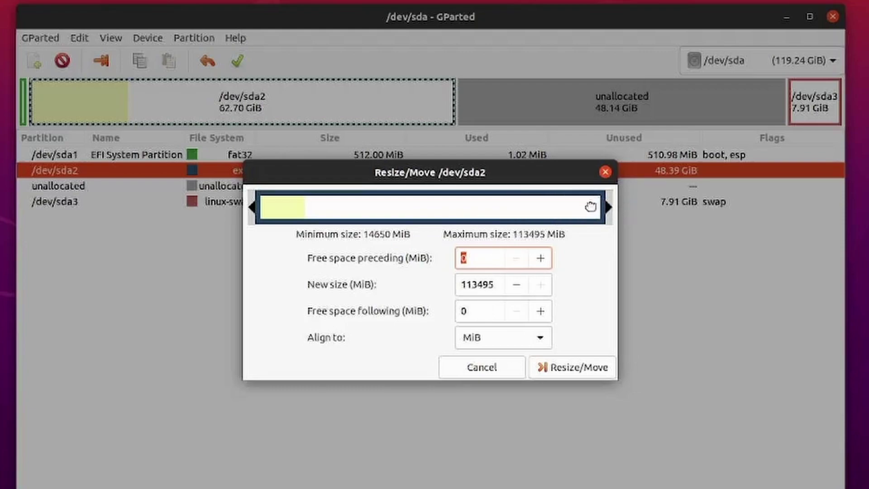
{"action": "left_click", "coordinate": [564, 370]}
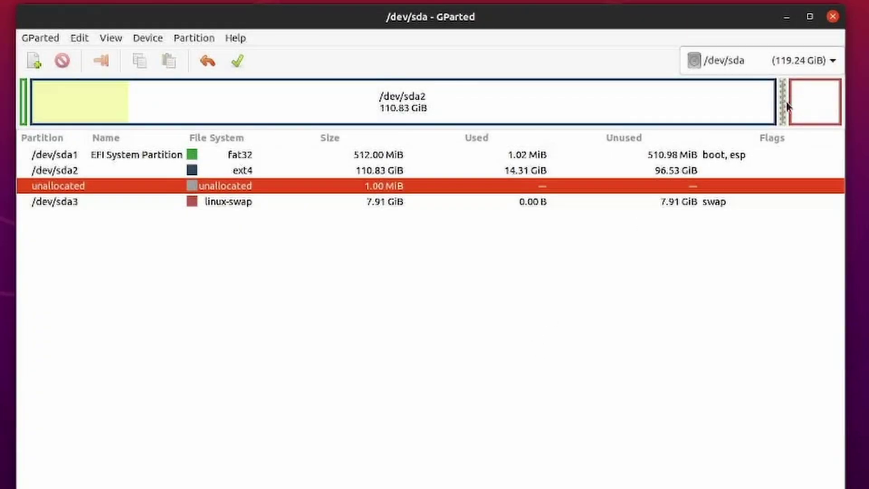
{"action": "left_click", "coordinate": [771, 113]}
{"action": "left_click", "coordinate": [431, 190]}
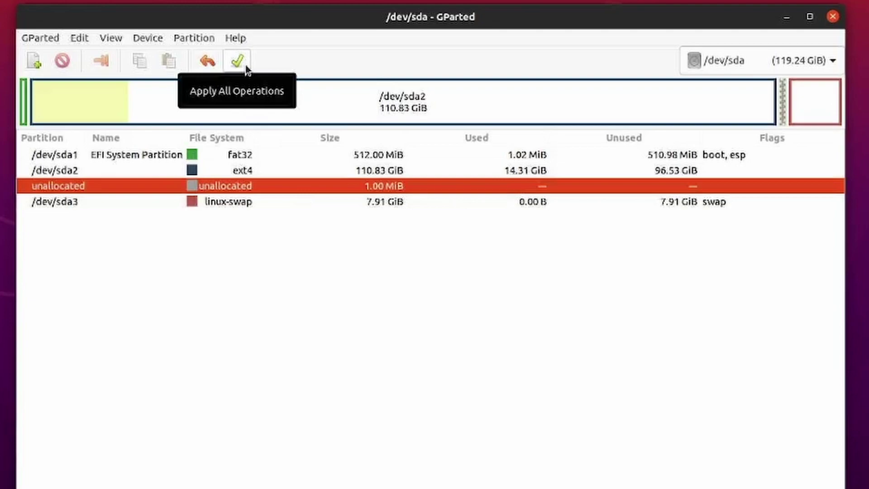
{"action": "left_click", "coordinate": [275, 155]}
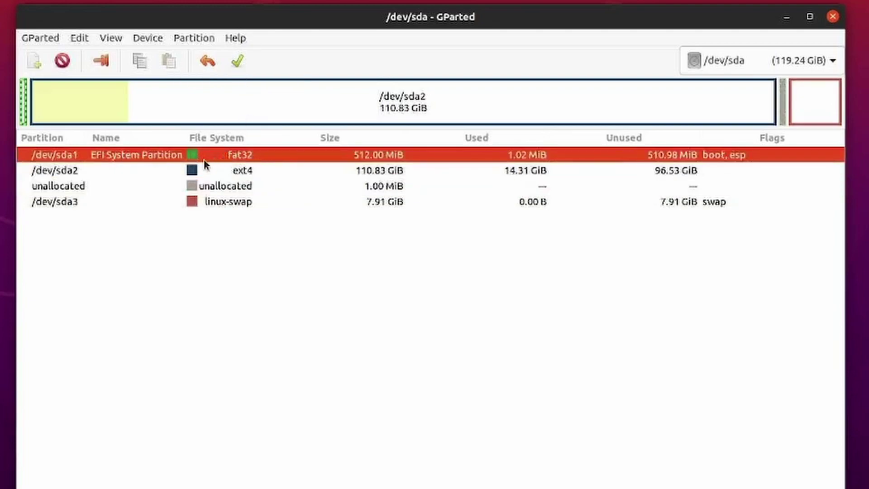
{"action": "left_click", "coordinate": [321, 175]}
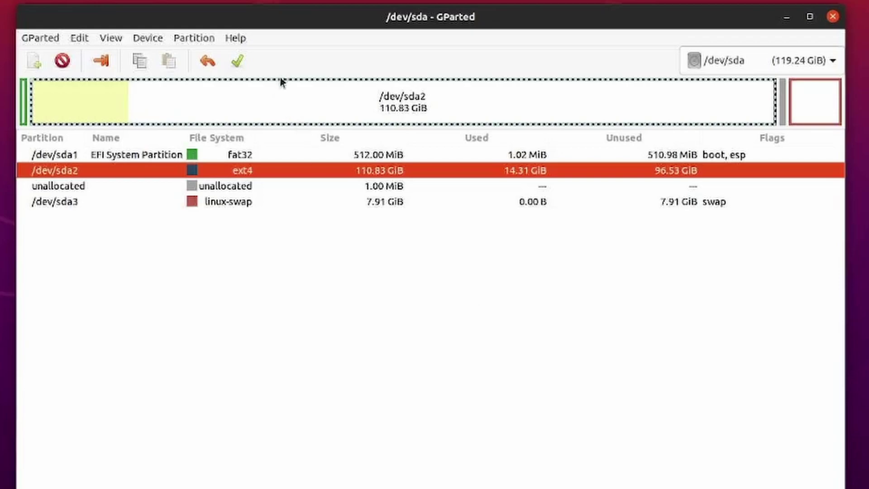
Apply both queued partition operations and dismiss the completion report.
{"action": "left_click", "coordinate": [238, 64]}
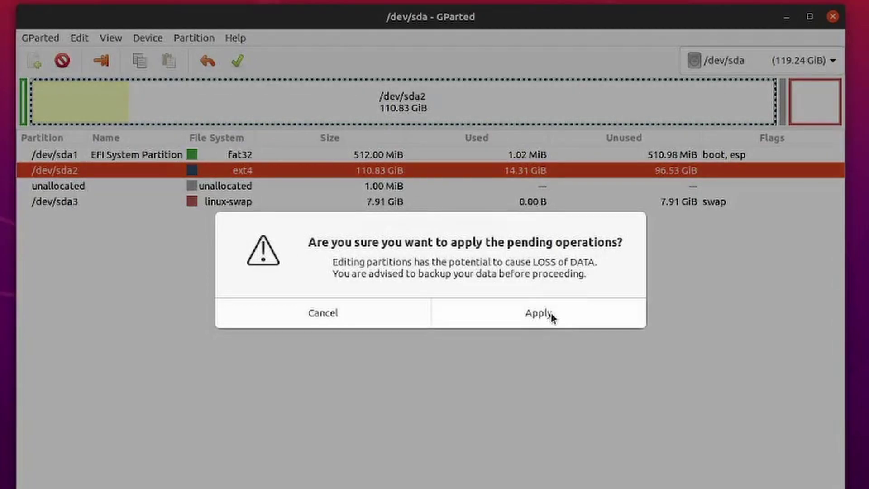
{"action": "left_click", "coordinate": [539, 313]}
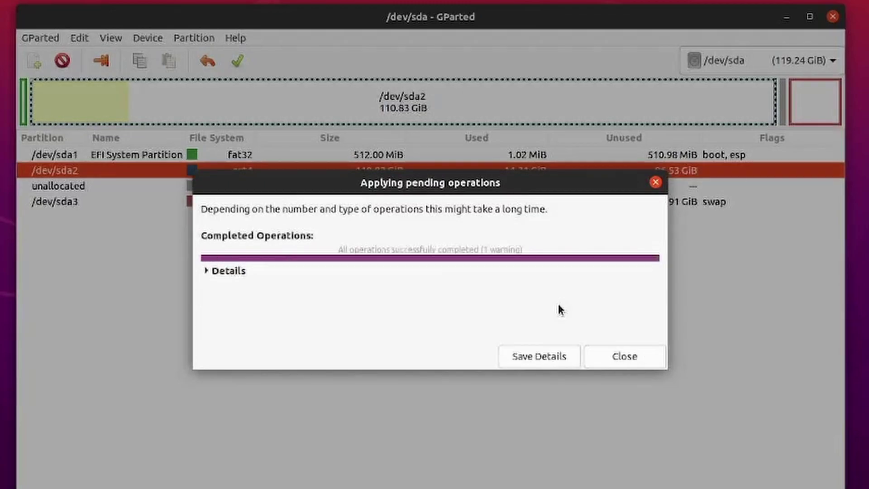
{"action": "left_click", "coordinate": [621, 359]}
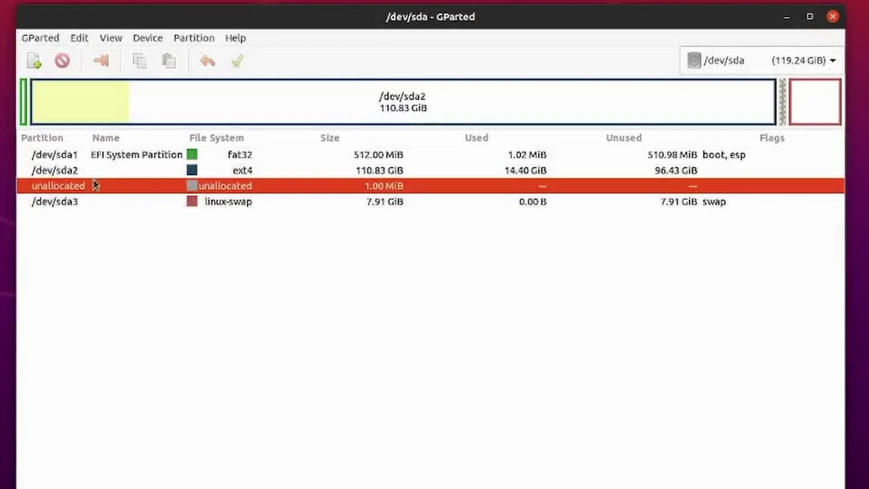
Inspect sda1, the resized sda2, sda3 and the 1.00 MiB gap after applying.
{"action": "left_click", "coordinate": [82, 155]}
{"action": "left_click", "coordinate": [83, 170]}
{"action": "left_click", "coordinate": [95, 201]}
{"action": "left_click", "coordinate": [553, 113]}
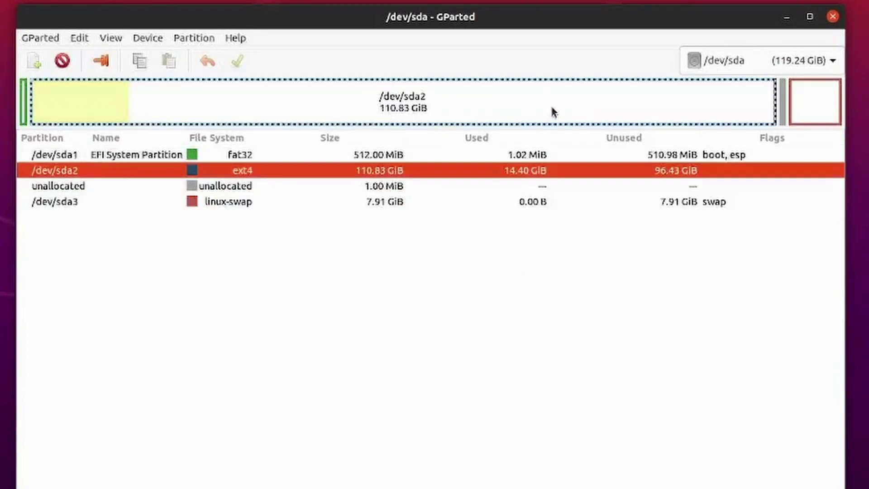
{"action": "left_click", "coordinate": [783, 111]}
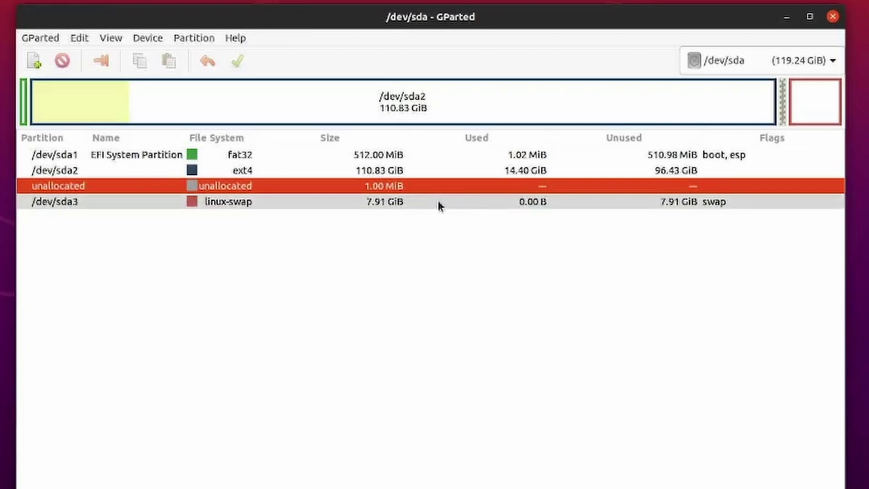
Run Swapon on the 7.91 GiB /dev/sda3 swap partition.
{"action": "left_click", "coordinate": [465, 204]}
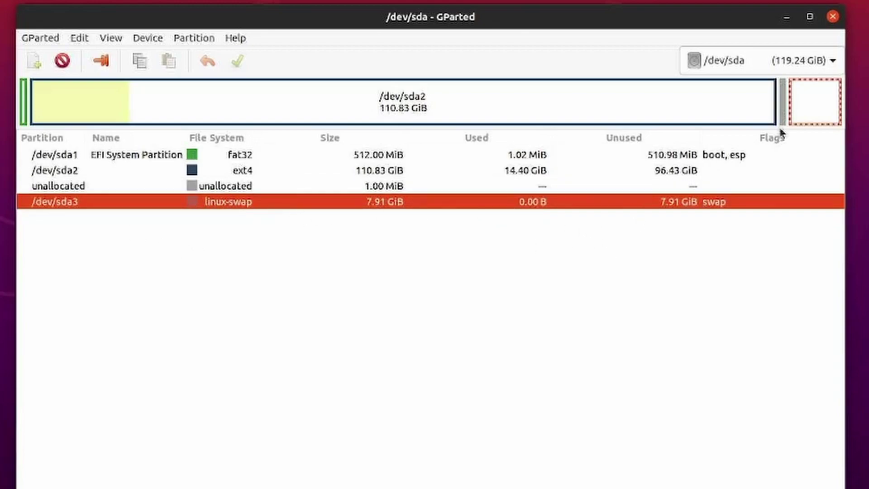
{"action": "right_click", "coordinate": [273, 208]}
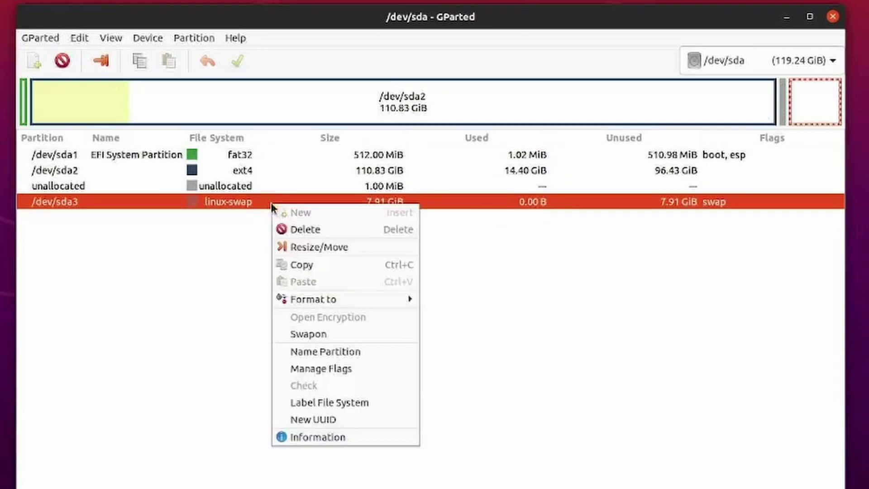
{"action": "left_click", "coordinate": [331, 335]}
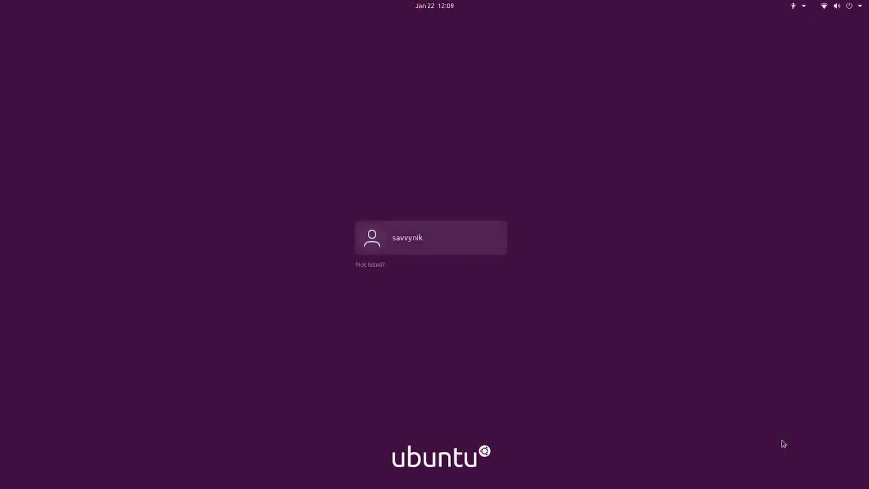
Log in to the user account and clear the desktop icon selection.
{"action": "key", "text": "Return"}
{"action": "type", "text": "***"}
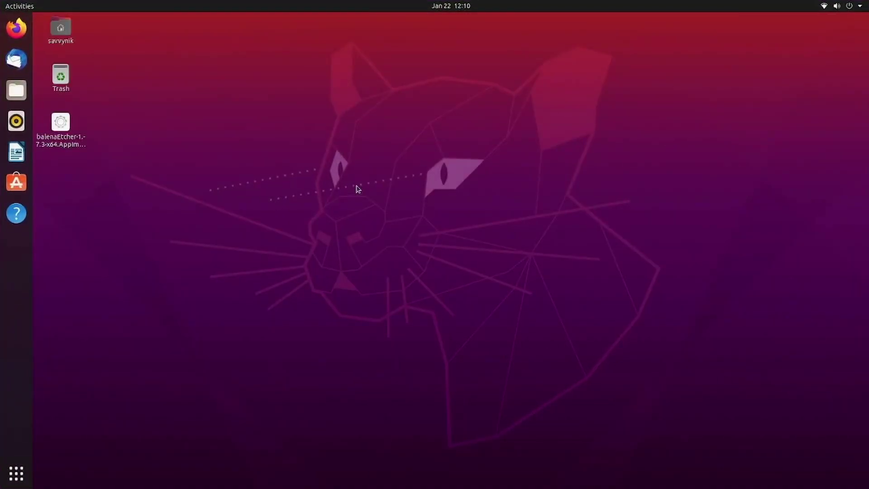
{"action": "left_click_drag", "start_coordinate": [89, 177], "coordinate": [34, 110]}
{"action": "left_click_drag", "start_coordinate": [149, 176], "coordinate": [62, 116]}
{"action": "left_click", "coordinate": [187, 155]}
Search for 'gparted' in Activities and launch it with the administrator password.
{"action": "left_click", "coordinate": [27, 6]}
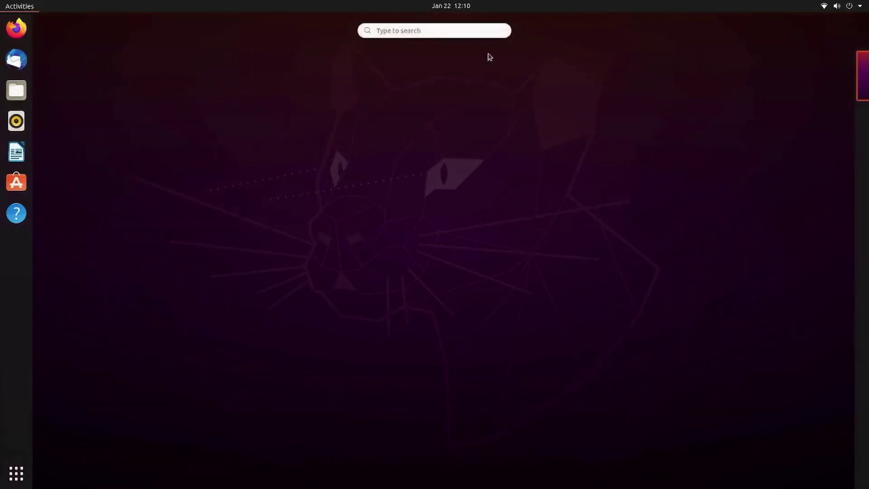
{"action": "left_click", "coordinate": [469, 33]}
{"action": "type", "text": "gpatel"}
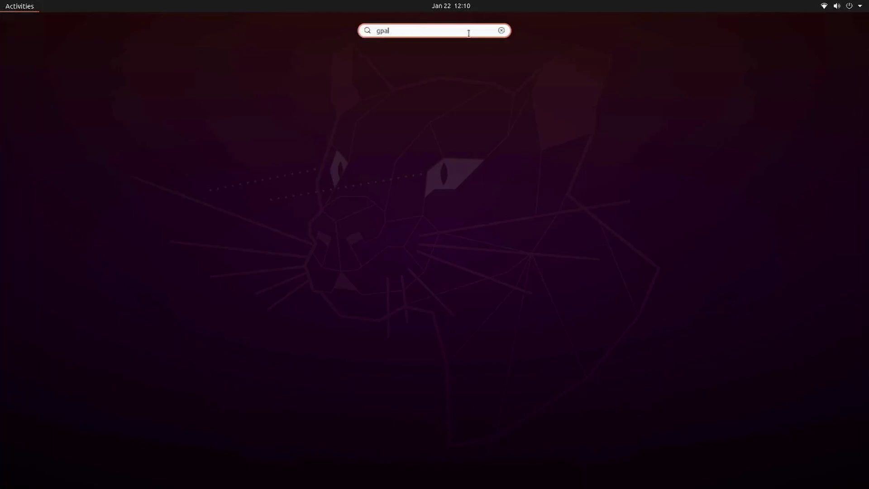
{"action": "key", "text": "BackSpace"}
{"action": "key", "text": "BackSpace"}
{"action": "type", "text": "r"}
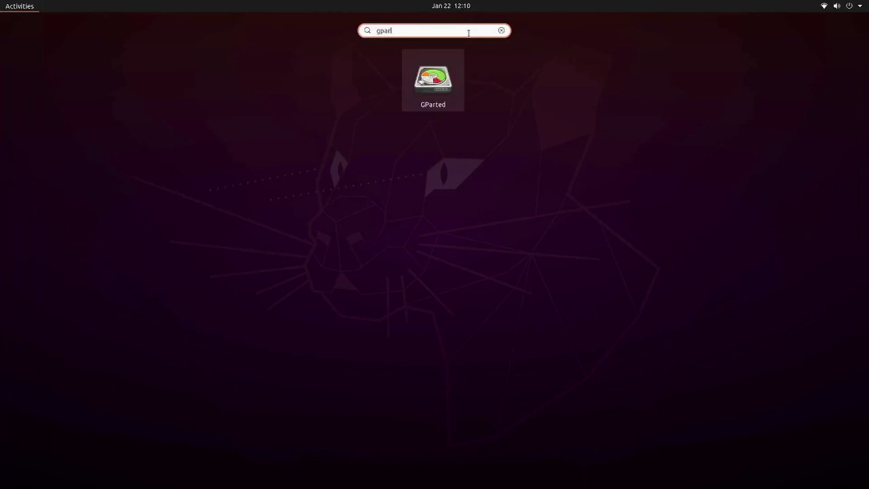
{"action": "key", "text": "Return"}
{"action": "type", "text": "•••••••"}
{"action": "key", "text": "Return"}
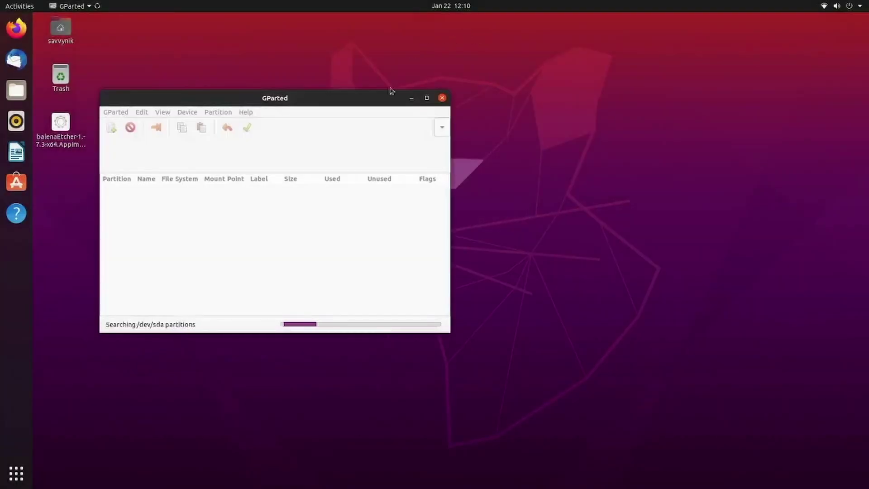
Switch GParted to the /dev/sda disk and enlarge its window.
{"action": "left_click_drag", "start_coordinate": [322, 96], "coordinate": [518, 59]}
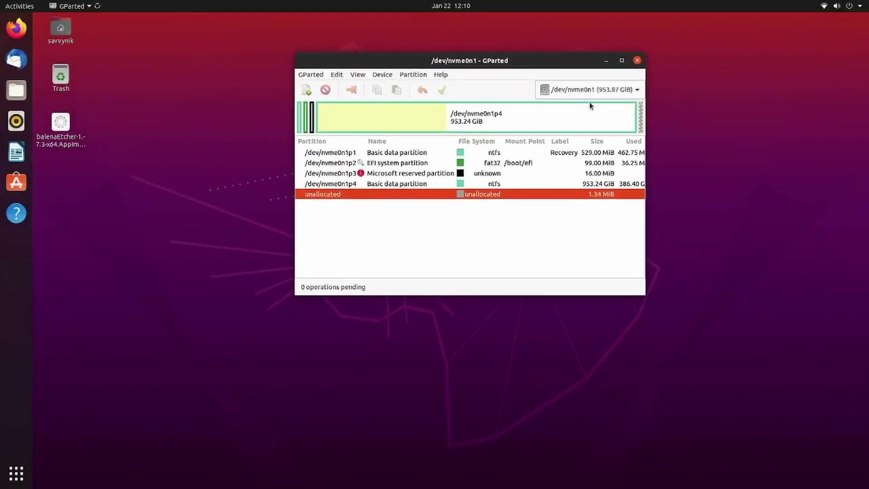
{"action": "left_click", "coordinate": [584, 90]}
{"action": "left_click", "coordinate": [591, 121]}
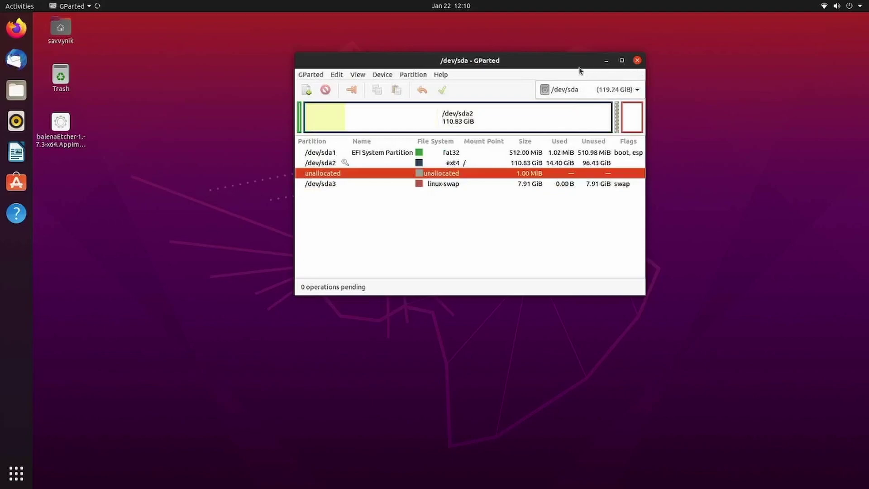
{"action": "left_click_drag", "start_coordinate": [647, 294], "coordinate": [798, 410]}
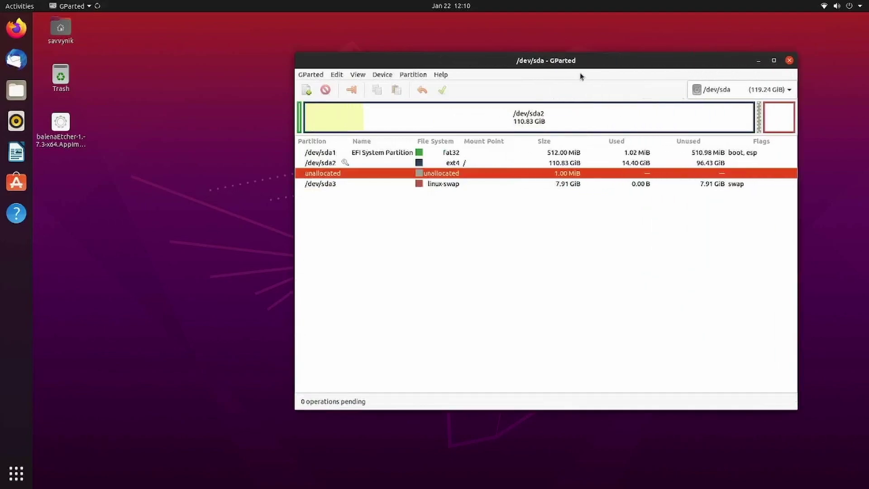
{"action": "left_click_drag", "start_coordinate": [573, 62], "coordinate": [486, 46]}
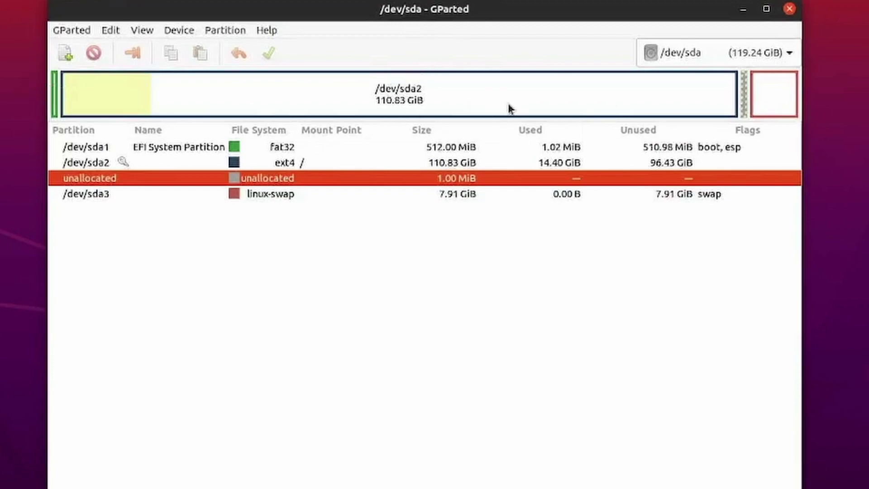
Turn on swap for /dev/sda3 and check its flags show swap.
{"action": "left_click", "coordinate": [475, 110]}
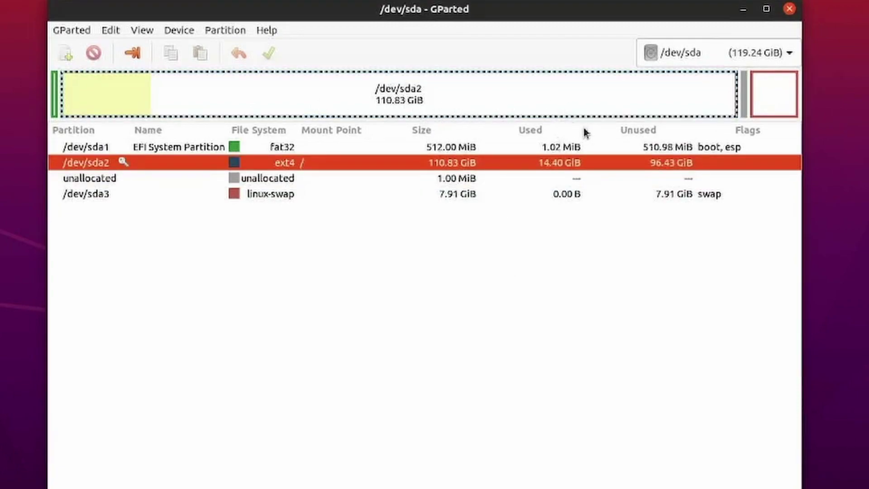
{"action": "left_click", "coordinate": [785, 109]}
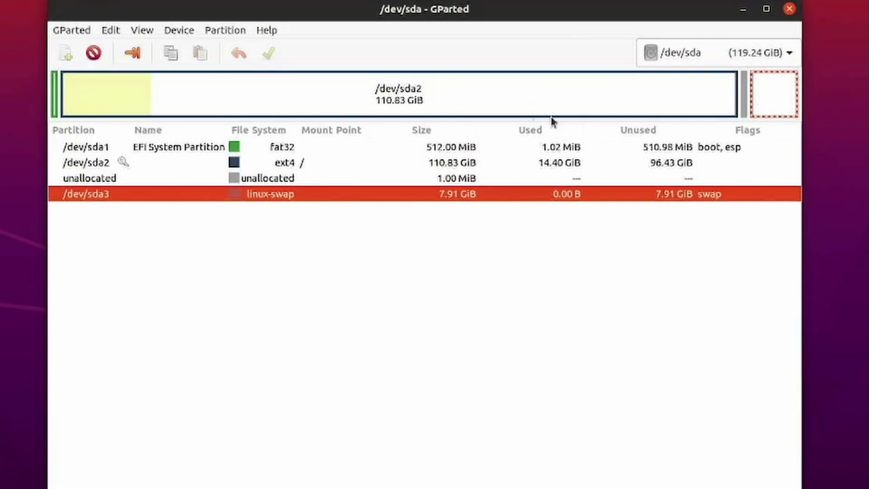
{"action": "right_click", "coordinate": [469, 199]}
{"action": "left_click", "coordinate": [488, 270]}
{"action": "right_click", "coordinate": [435, 190]}
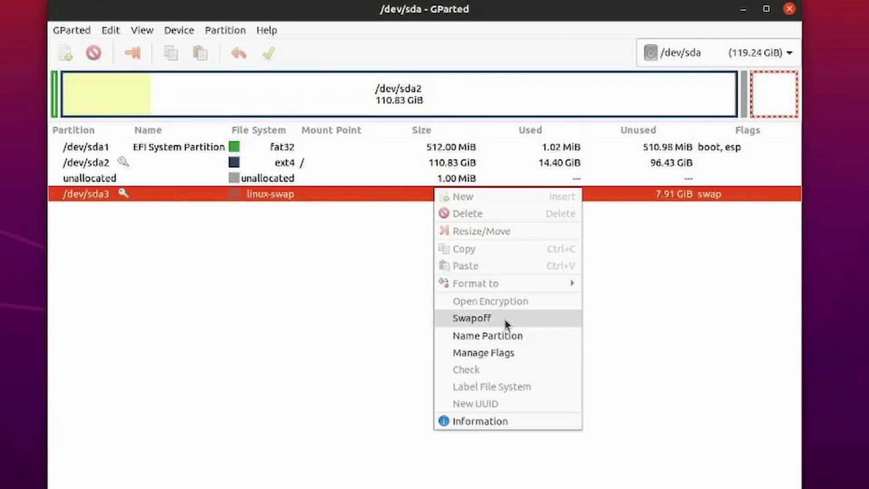
{"action": "left_click", "coordinate": [483, 353]}
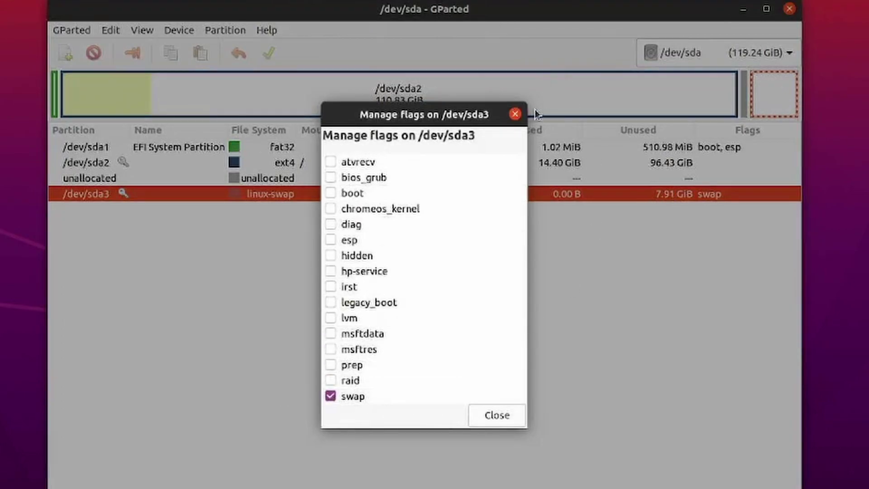
{"action": "left_click", "coordinate": [515, 115]}
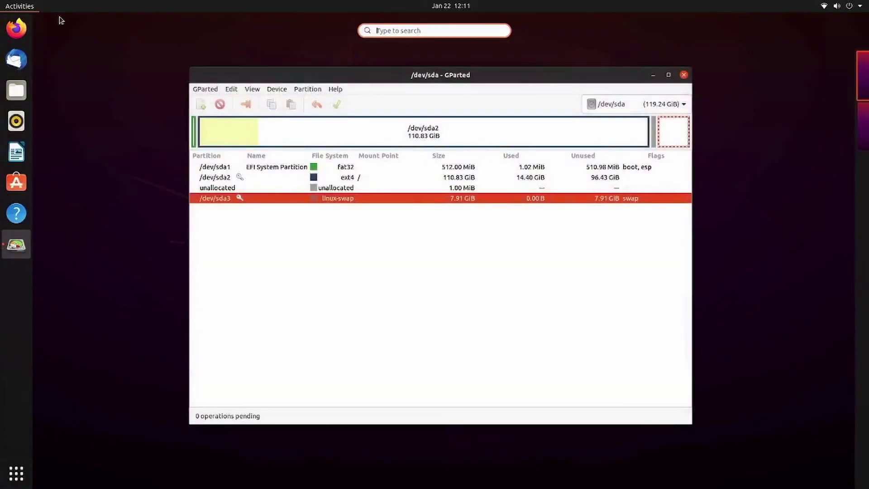
Launch Disks via 'dis', select the 128 GB disk, and enlarge the window.
{"action": "type", "text": "dis"}
{"action": "key", "text": "Return"}
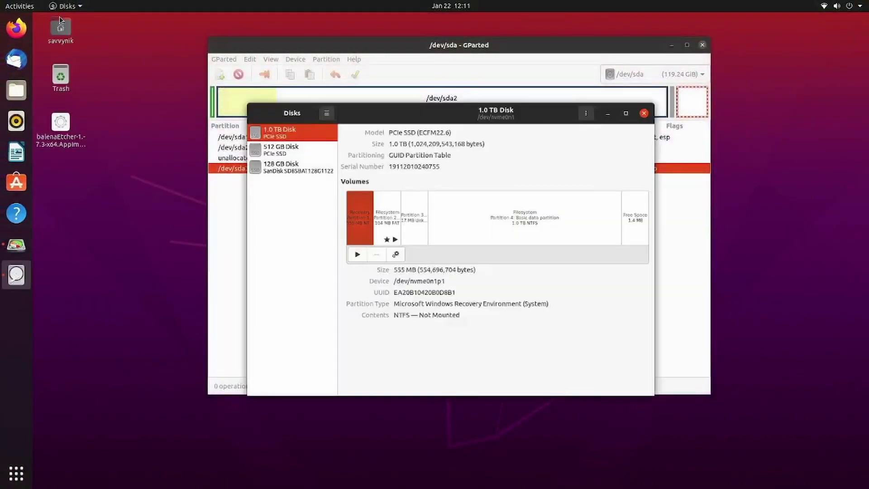
{"action": "left_click", "coordinate": [293, 167]}
{"action": "left_click_drag", "start_coordinate": [516, 117], "coordinate": [470, 48]}
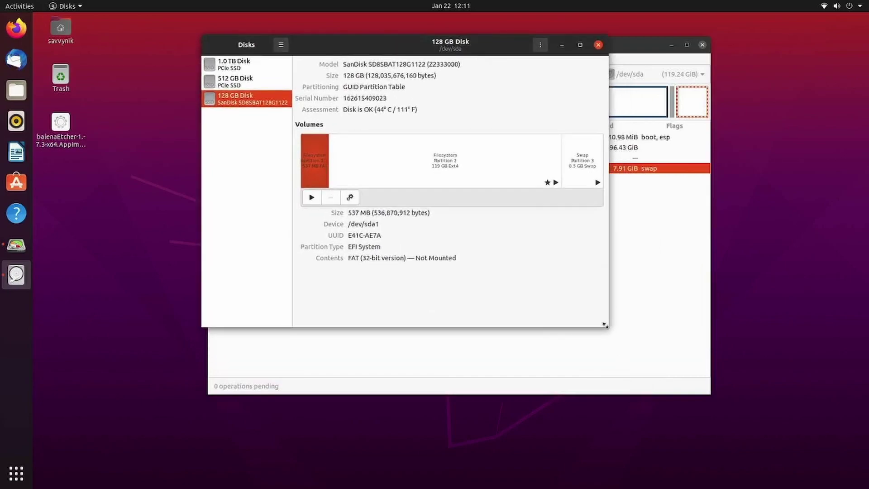
{"action": "left_click_drag", "start_coordinate": [604, 324], "coordinate": [708, 398]}
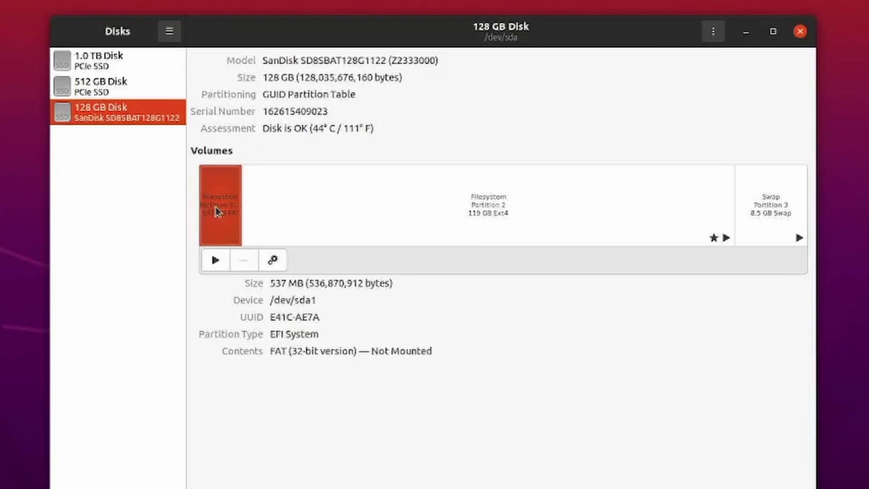
Check Partition 2's details and confirm the swap Partition 3 shows Active.
{"action": "left_click", "coordinate": [448, 218]}
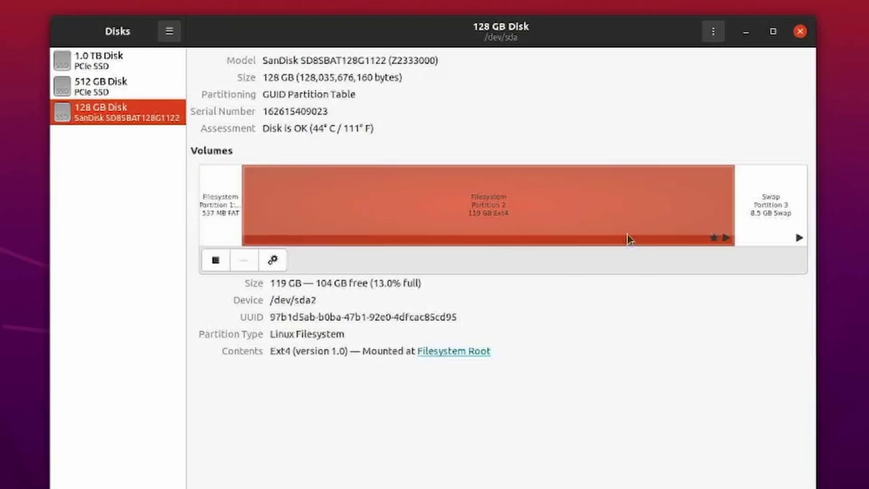
{"action": "left_click", "coordinate": [777, 216]}
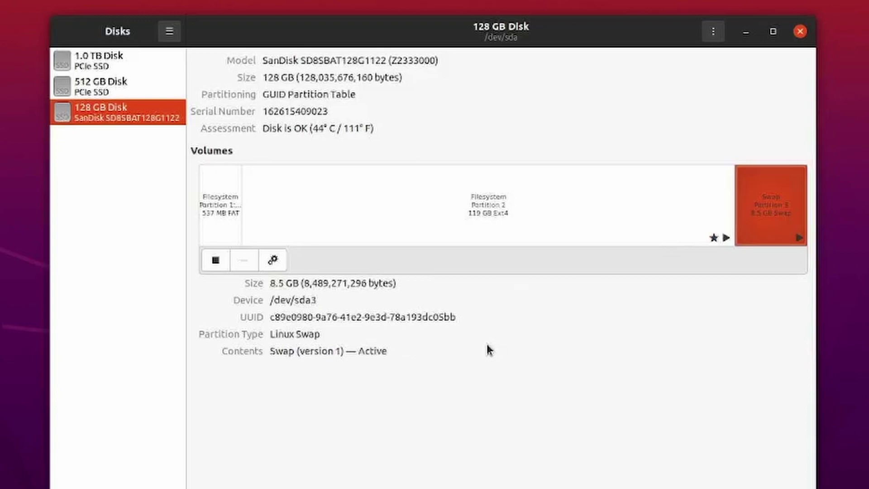
{"action": "left_click_drag", "start_coordinate": [288, 351], "coordinate": [494, 363]}
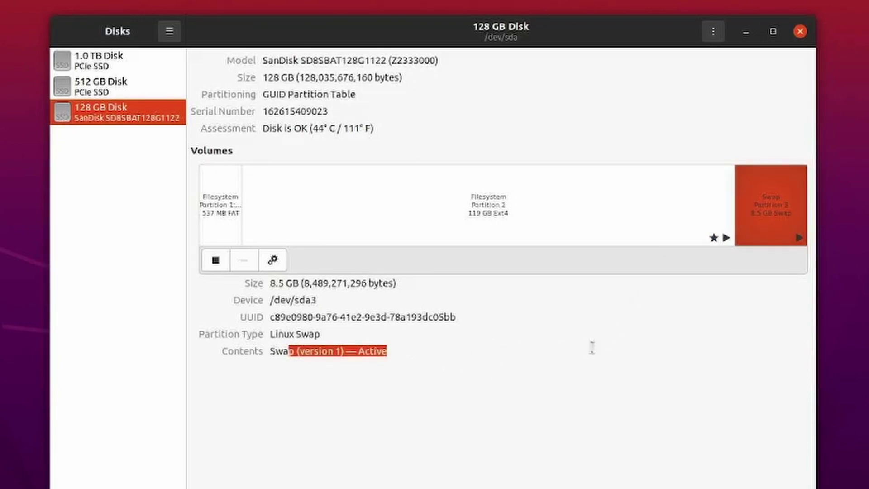
{"action": "left_click", "coordinate": [590, 349]}
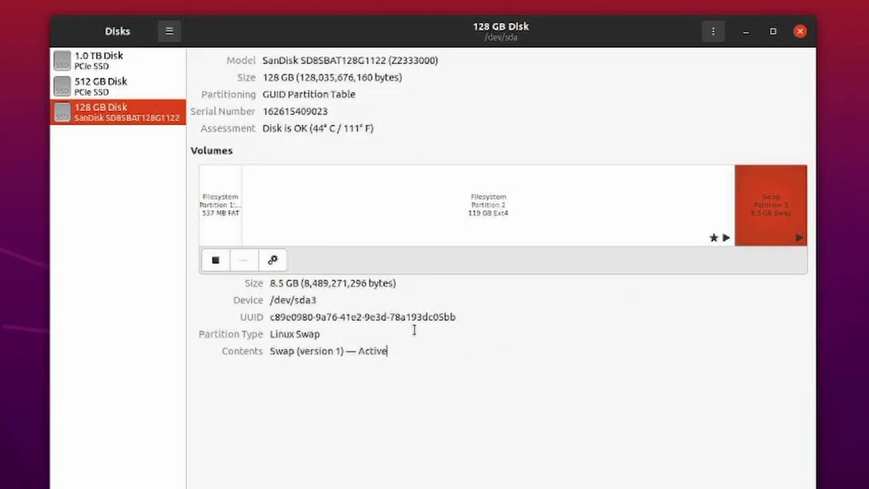
Close the Disks and GParted windows.
{"action": "left_click", "coordinate": [799, 32]}
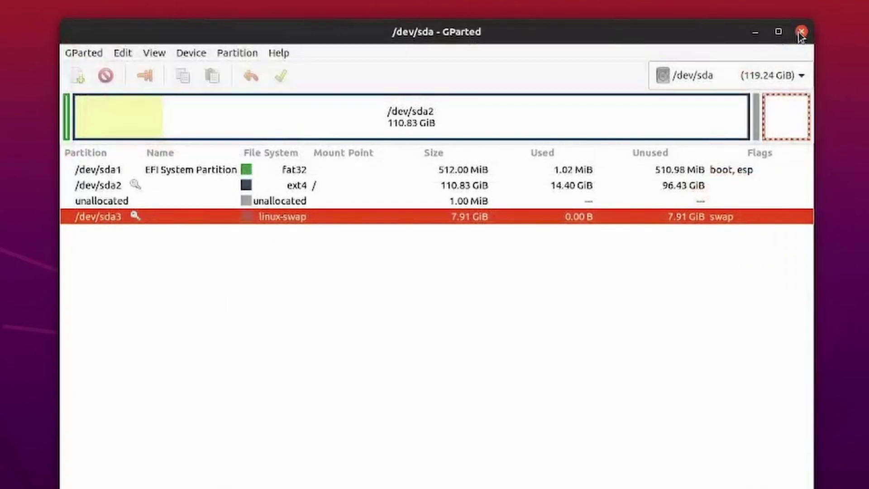
{"action": "left_click", "coordinate": [799, 33]}
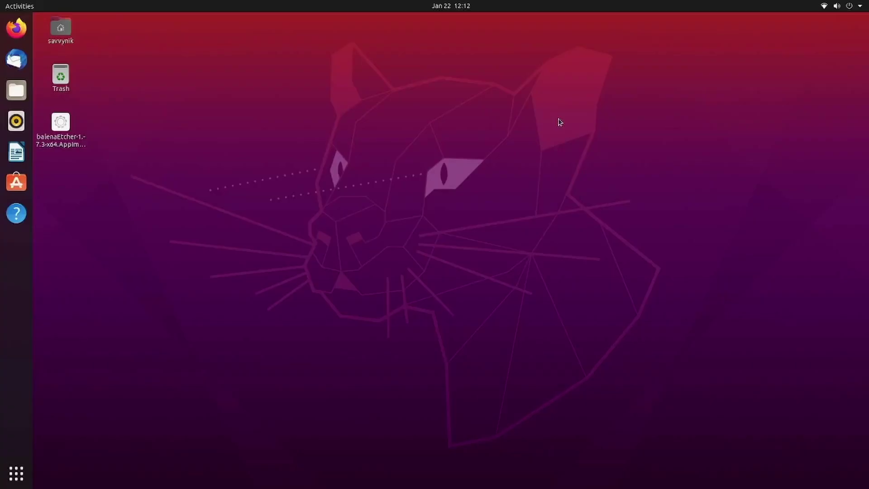